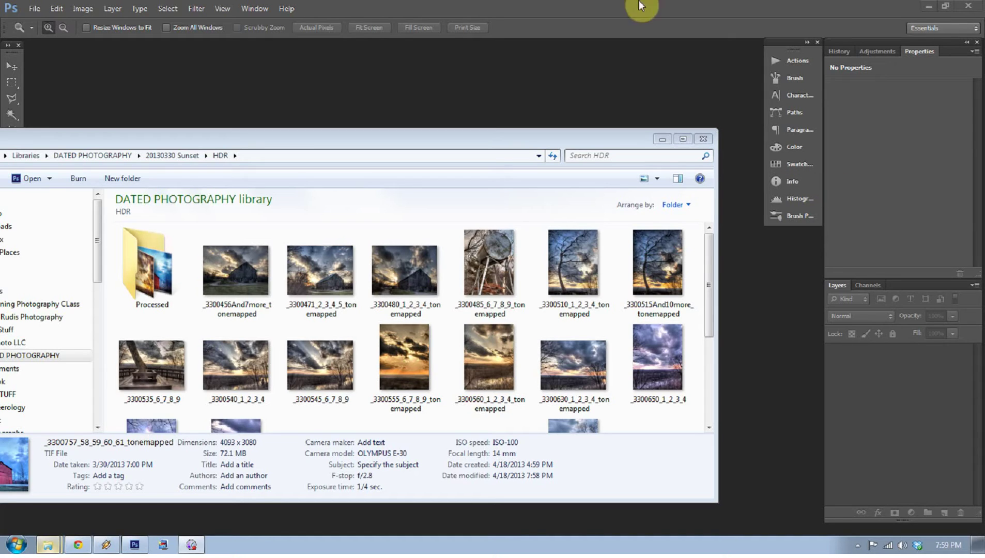
Open the Camera Raw Preferences dialog from the Edit > Preferences menu.
{"action": "left_click", "coordinate": [57, 9]}
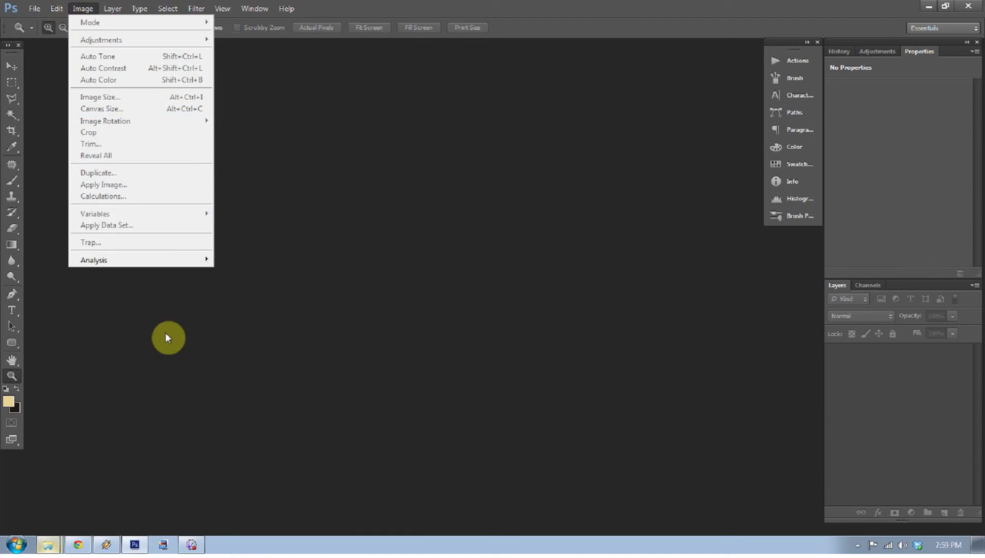
{"action": "mouse_move", "coordinate": [110, 457]}
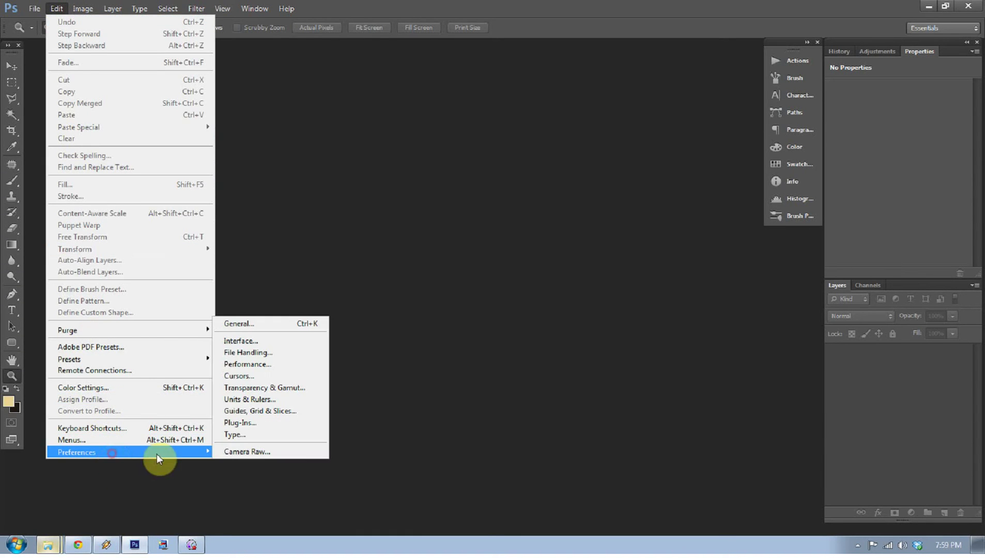
{"action": "left_click", "coordinate": [296, 452]}
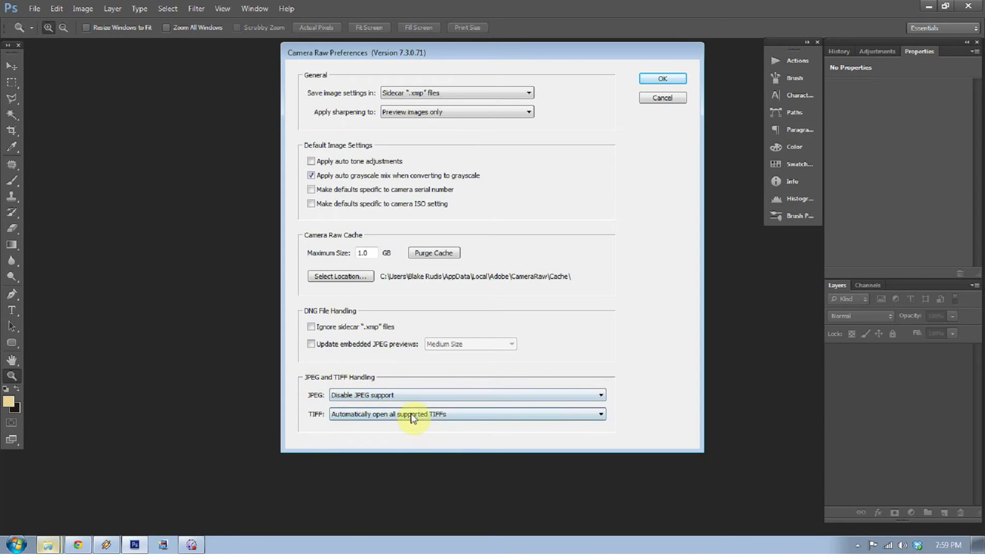
Confirm the preferences and open _3300757_58_59_60_61_tonemapped.tif from the HDR folder in Camera Raw.
{"action": "left_click", "coordinate": [665, 77]}
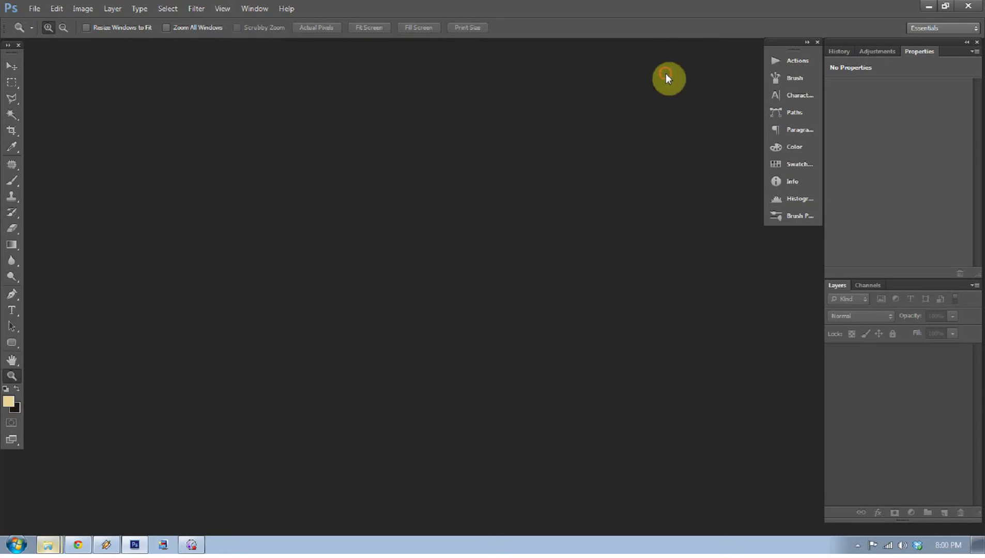
{"action": "left_click", "coordinate": [66, 542]}
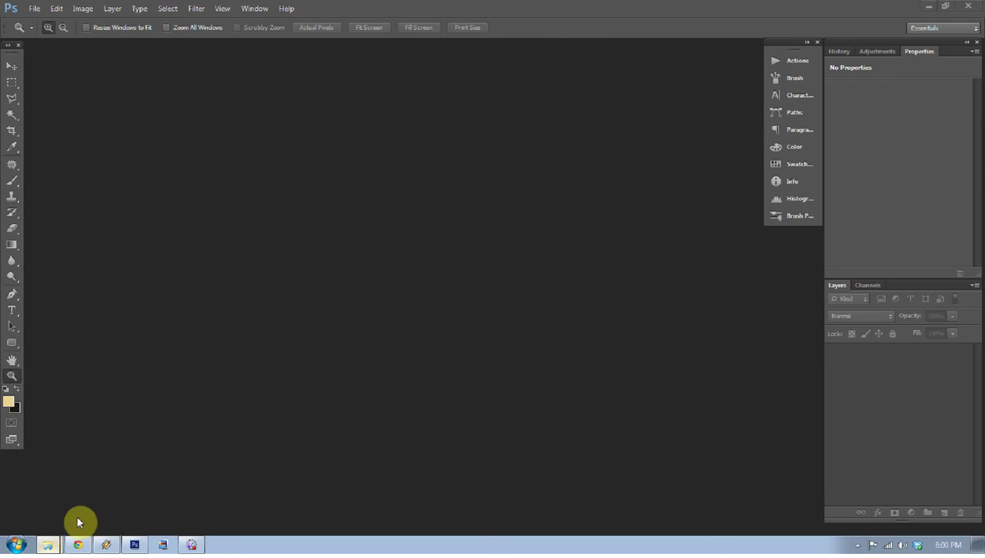
{"action": "left_click", "coordinate": [376, 316]}
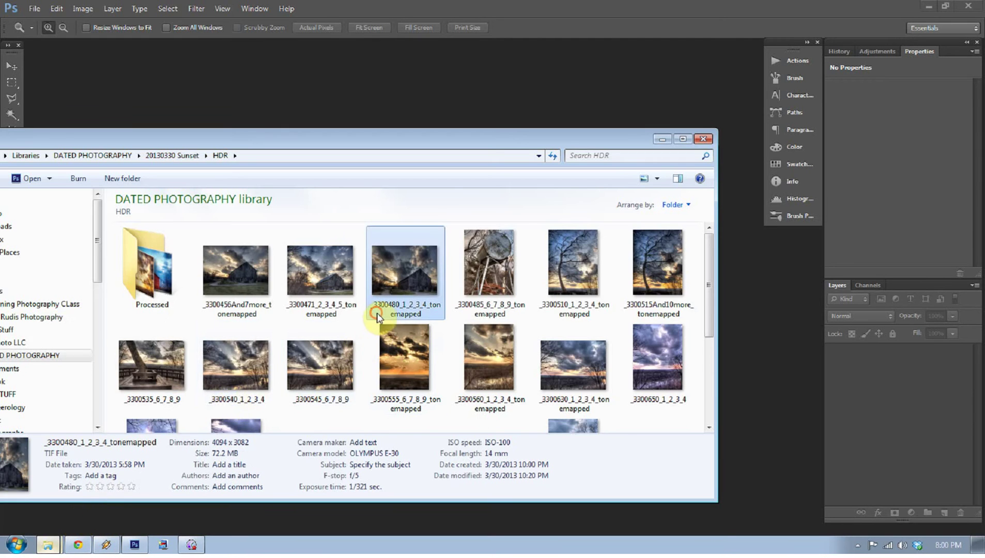
{"action": "scroll", "coordinate": [377, 320], "scroll_direction": "down", "scroll_amount": 4}
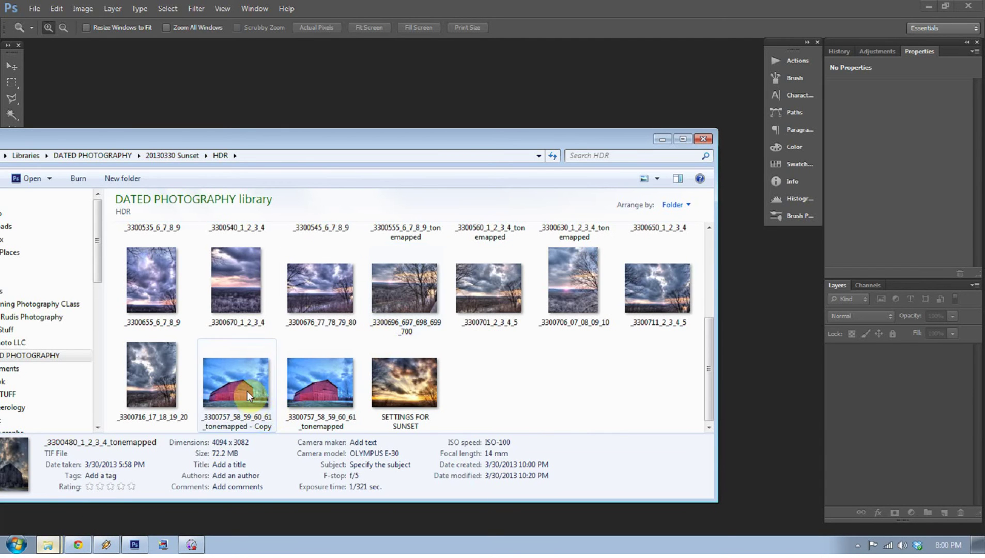
{"action": "left_click", "coordinate": [246, 390]}
{"action": "left_click", "coordinate": [311, 393]}
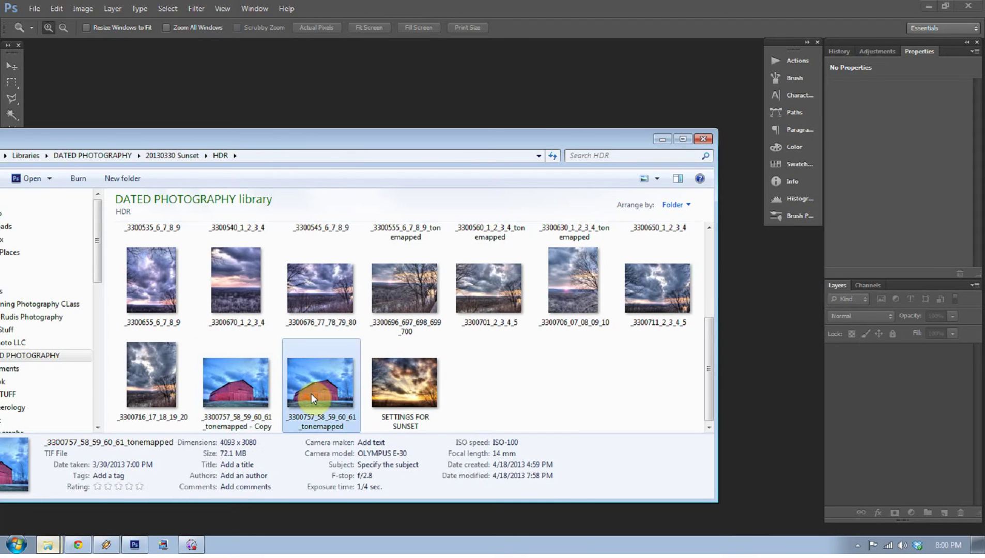
{"action": "double_click", "coordinate": [311, 392]}
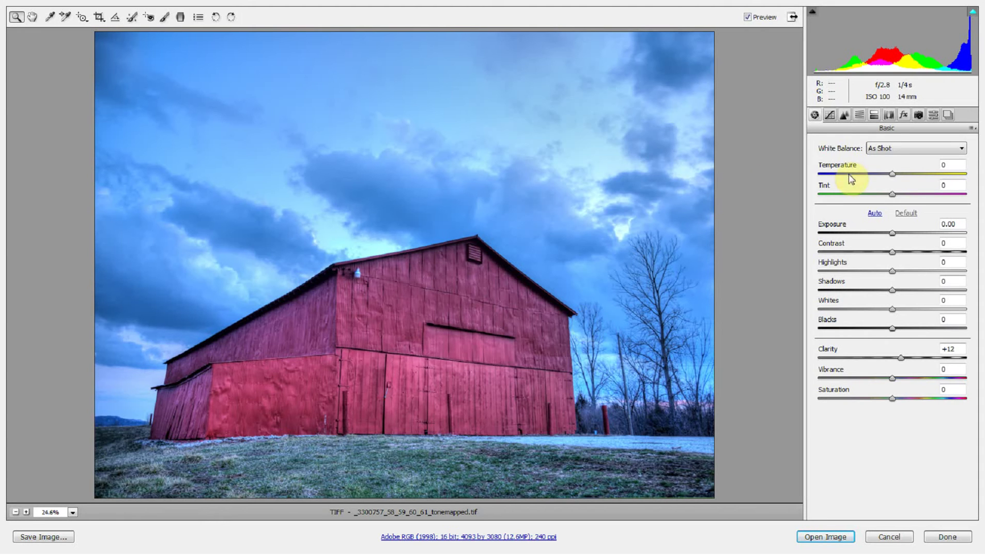
Set white balance to Temperature -9 and Tint +2, and nudge Exposure up to +0.40.
{"action": "mouse_move", "coordinate": [893, 177]}
{"action": "left_mouse_down"}
{"action": "mouse_move", "coordinate": [869, 177]}
{"action": "mouse_move", "coordinate": [899, 176]}
{"action": "mouse_move", "coordinate": [874, 176]}
{"action": "mouse_move", "coordinate": [887, 175]}
{"action": "left_mouse_up"}
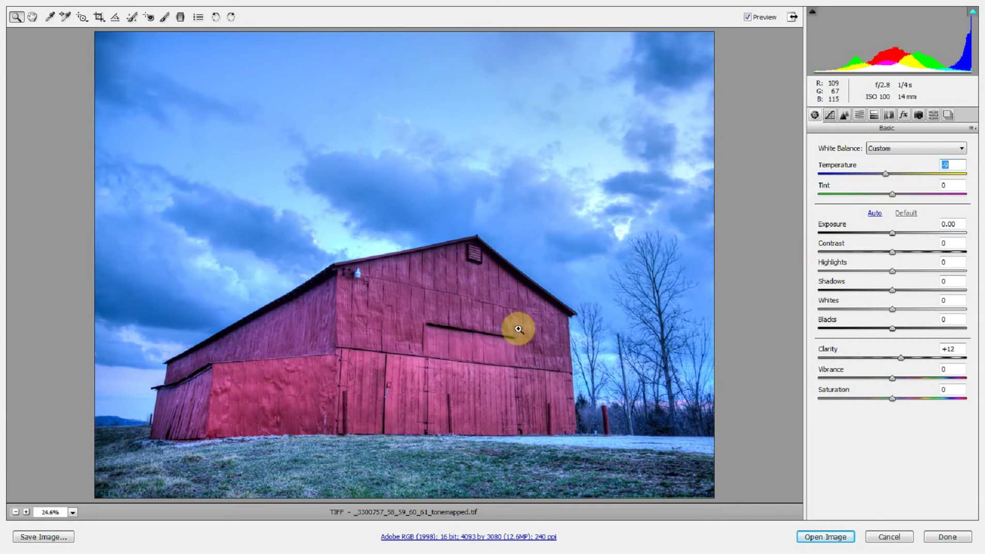
{"action": "mouse_move", "coordinate": [891, 193]}
{"action": "left_mouse_down"}
{"action": "mouse_move", "coordinate": [874, 196]}
{"action": "mouse_move", "coordinate": [916, 194]}
{"action": "mouse_move", "coordinate": [893, 194]}
{"action": "mouse_move", "coordinate": [897, 205]}
{"action": "left_mouse_up"}
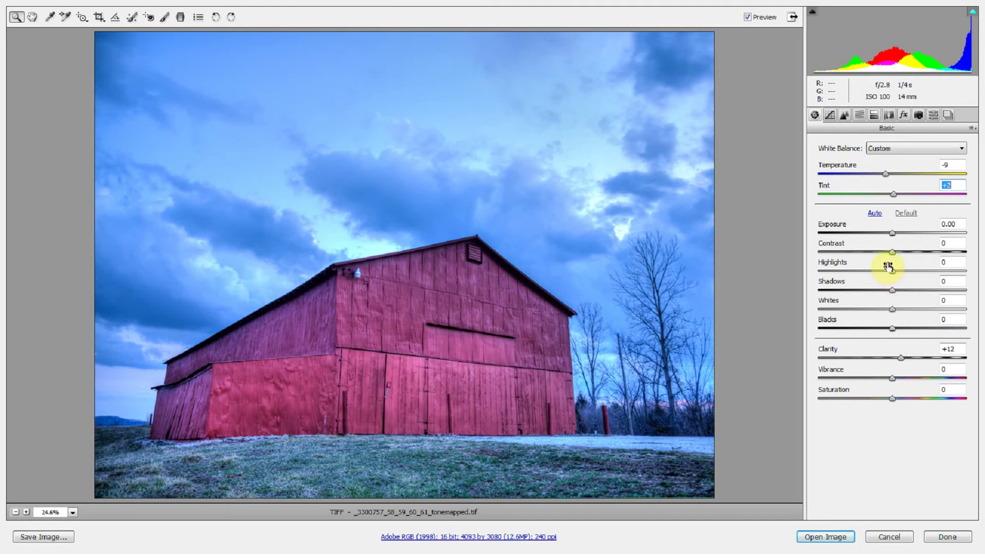
{"action": "left_click", "coordinate": [894, 233]}
Lower Exposure to -0.75 while watching the clipping display.
{"action": "mouse_move", "coordinate": [895, 238]}
{"action": "left_mouse_down"}
{"action": "mouse_move", "coordinate": [887, 237]}
{"action": "mouse_move", "coordinate": [902, 241]}
{"action": "left_mouse_up"}
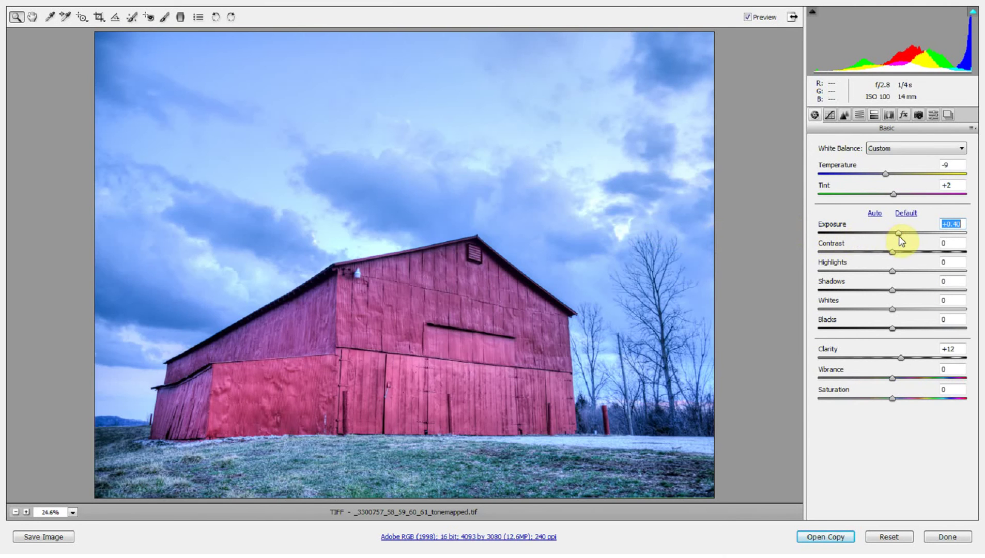
{"action": "left_click", "coordinate": [898, 233], "text": "alt"}
{"action": "mouse_move", "coordinate": [897, 234]}
{"action": "left_mouse_down"}
{"action": "mouse_move", "coordinate": [874, 238]}
{"action": "mouse_move", "coordinate": [883, 236]}
{"action": "left_mouse_up"}
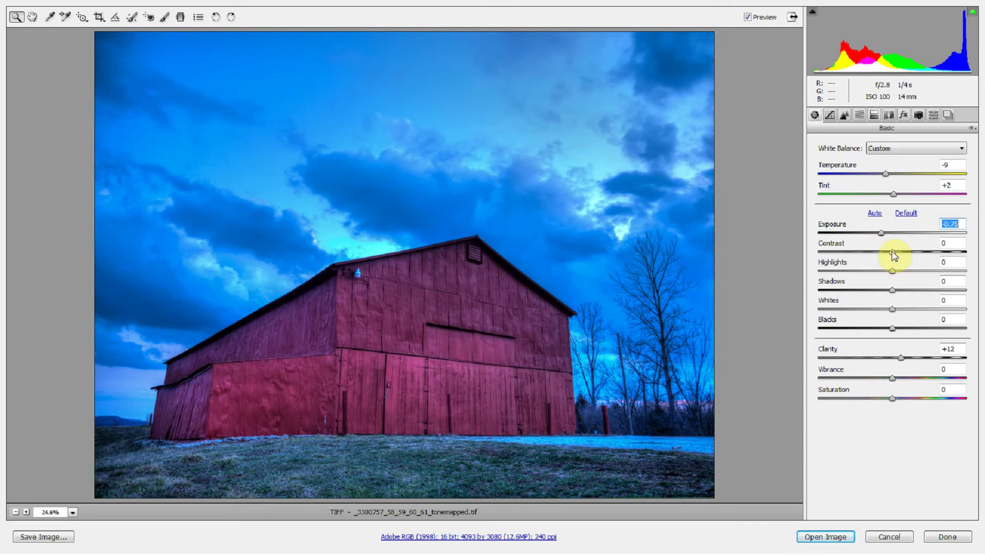
Raise Contrast to +20 and try typed Shadows values 58 and 100 before resetting to 0.
{"action": "left_click_drag", "start_coordinate": [893, 256], "coordinate": [908, 274]}
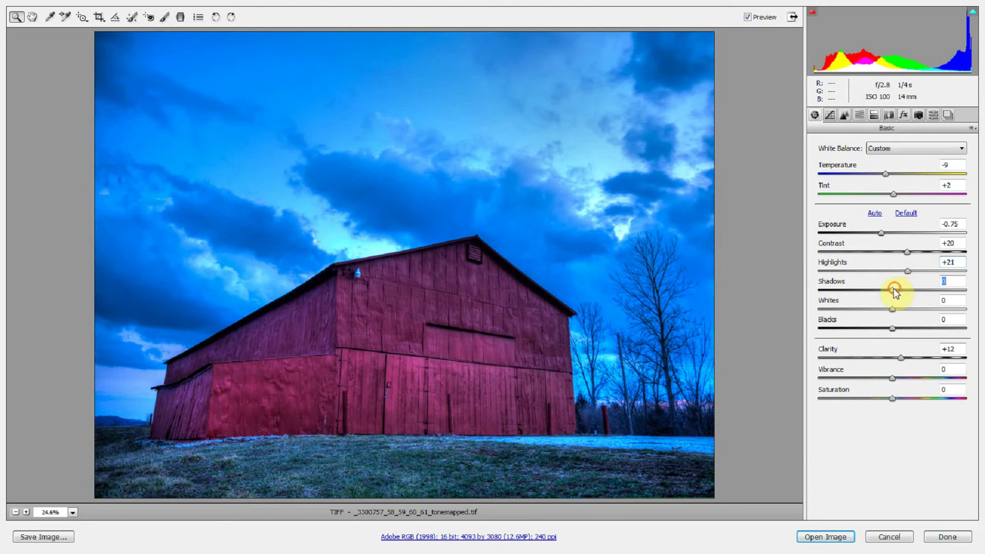
{"action": "left_click_drag", "start_coordinate": [893, 289], "coordinate": [842, 290]}
{"action": "type", "text": "58"}
{"action": "key", "text": "Return"}
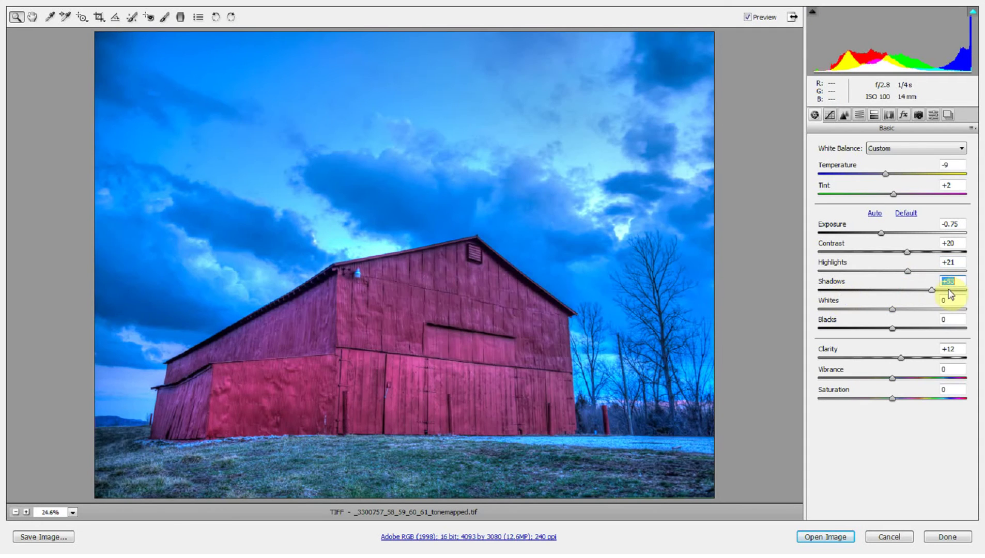
{"action": "type", "text": "100"}
{"action": "key", "text": "Return"}
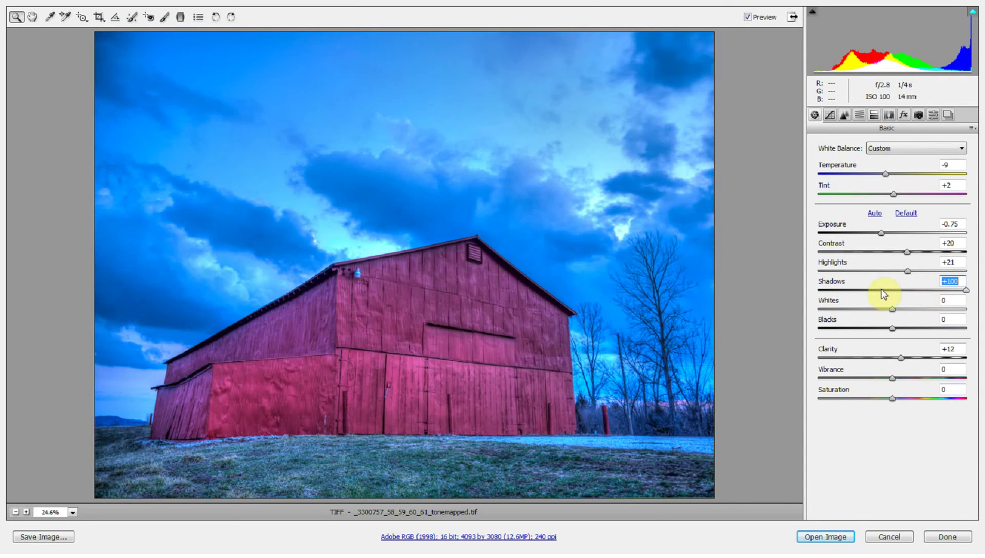
{"action": "type", "text": "0"}
{"action": "key", "text": "Return"}
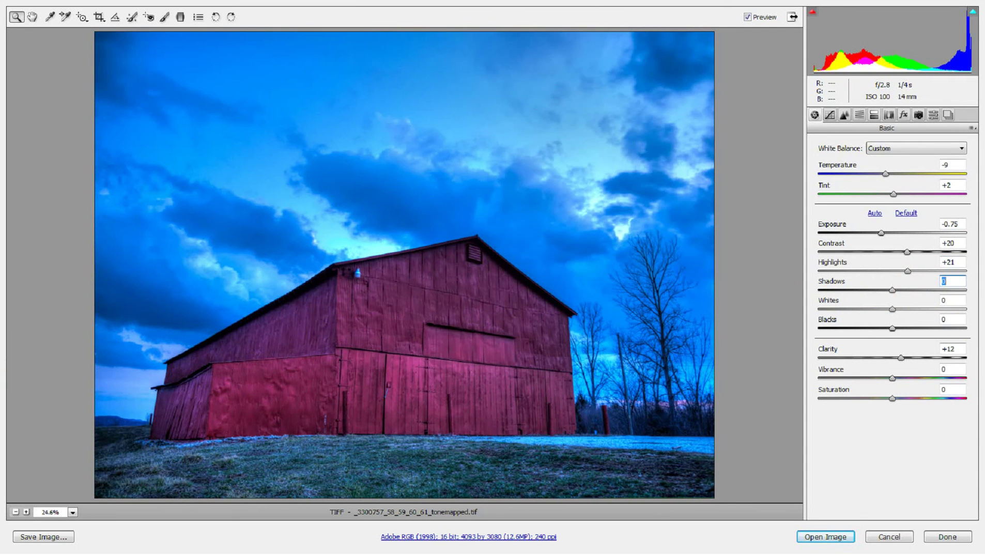
Fine-tune Shadows, Whites and Blacks against the clipping preview, then lower Clarity slightly.
{"action": "left_click_drag", "start_coordinate": [893, 297], "coordinate": [844, 300]}
{"action": "left_click", "coordinate": [887, 289], "text": "alt"}
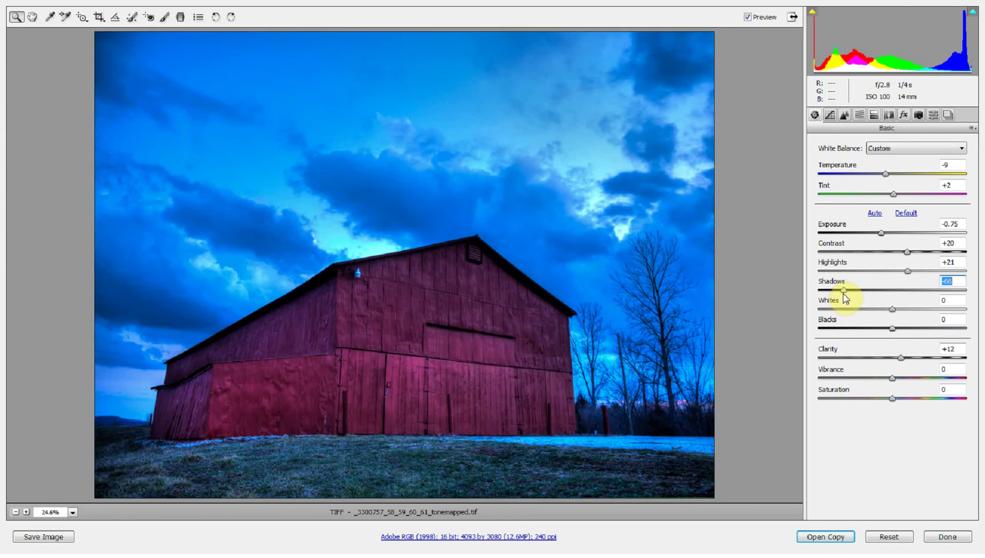
{"action": "left_click", "coordinate": [844, 299], "text": "alt"}
{"action": "left_click_drag", "start_coordinate": [844, 299], "coordinate": [909, 329]}
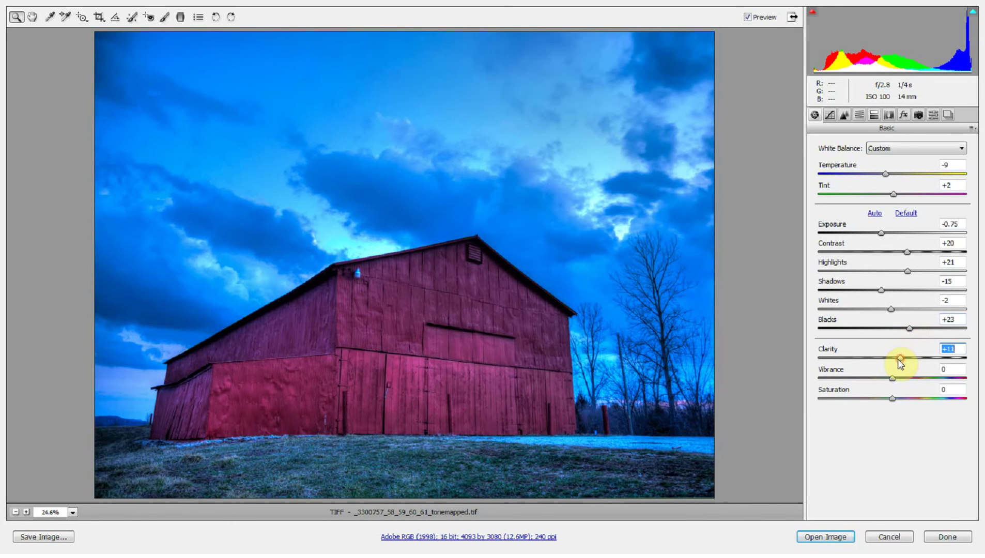
{"action": "mouse_move", "coordinate": [899, 363]}
{"action": "left_mouse_down"}
{"action": "mouse_move", "coordinate": [831, 359]}
{"action": "mouse_move", "coordinate": [958, 357]}
{"action": "mouse_move", "coordinate": [895, 363]}
{"action": "left_mouse_up"}
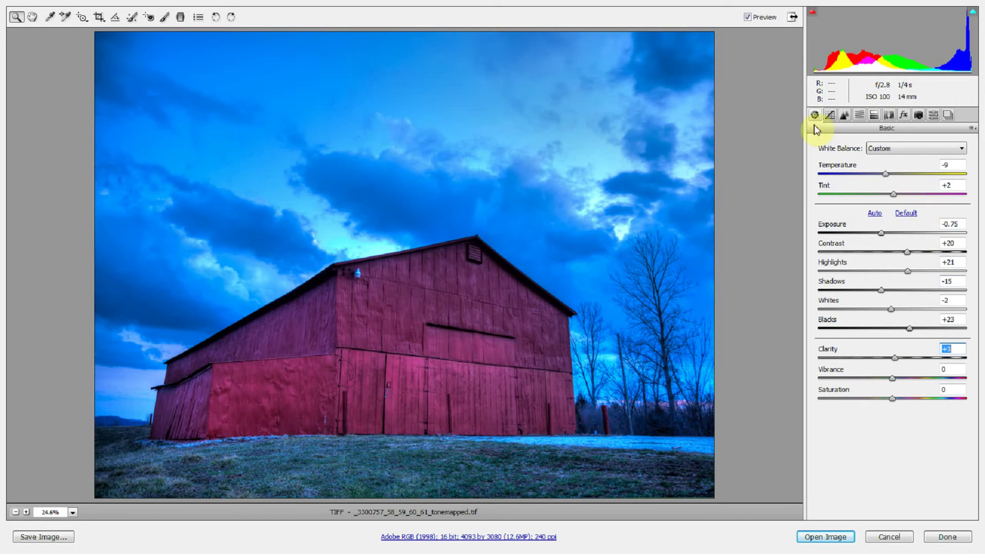
Toggle Preview off and on to compare the barn photo before and after edits.
{"action": "left_click", "coordinate": [747, 19]}
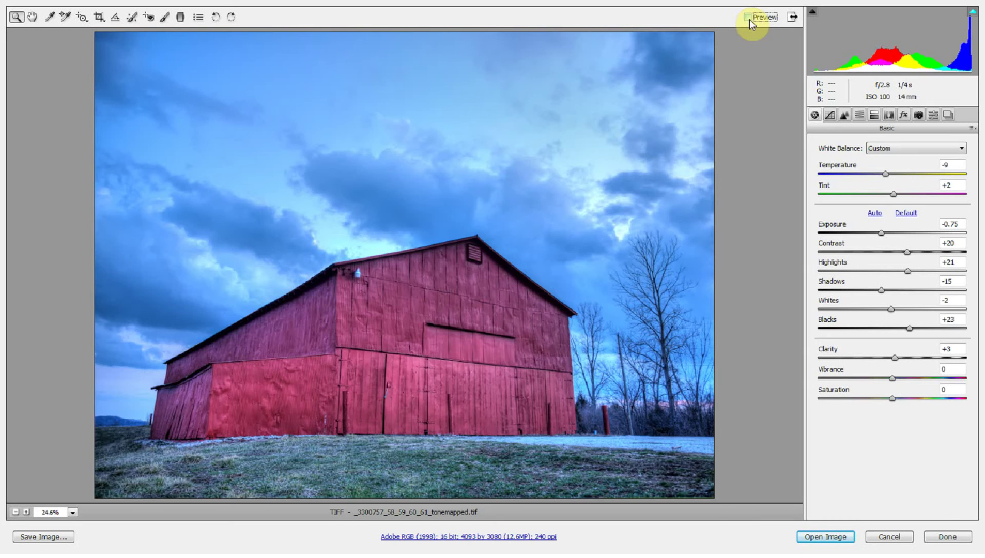
{"action": "left_click", "coordinate": [747, 17]}
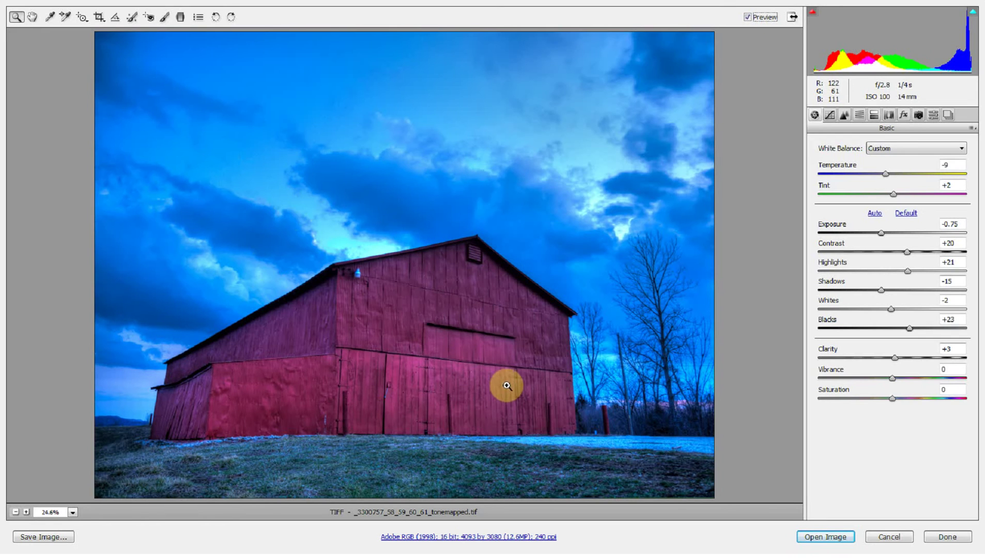
{"action": "left_click", "coordinate": [167, 19]}
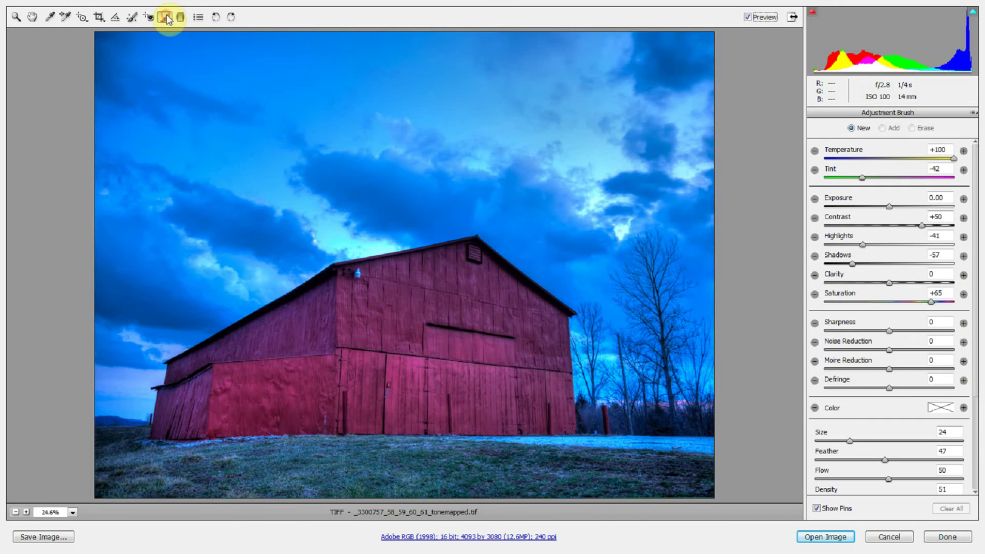
Reset the Adjustment Brush settings to Temperature +25 with all other sliders at 0.
{"action": "left_click", "coordinate": [963, 150]}
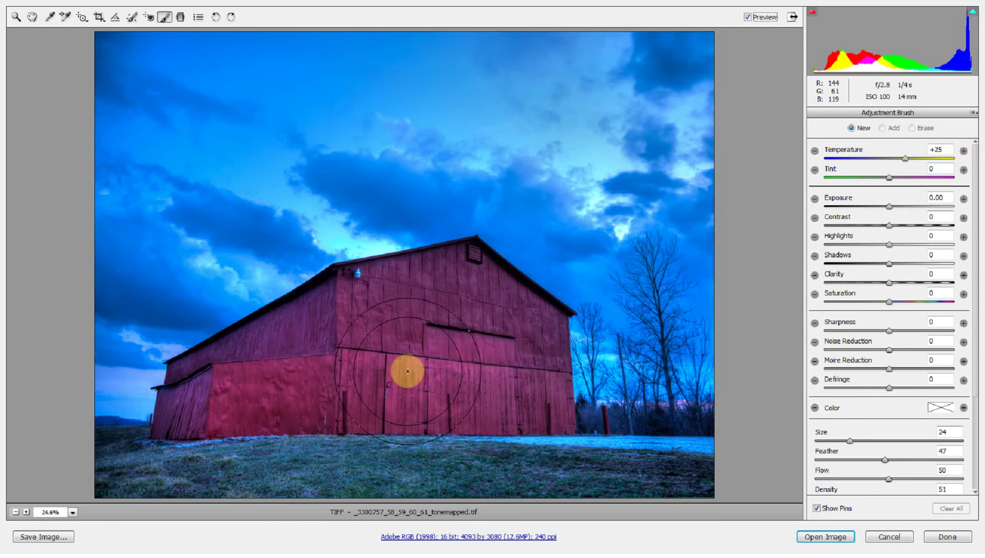
Paint the +25 warming brush over the barn at size 14, checking coverage with Show Mask.
{"action": "scroll", "coordinate": [847, 299], "scroll_direction": "down", "scroll_amount": 5}
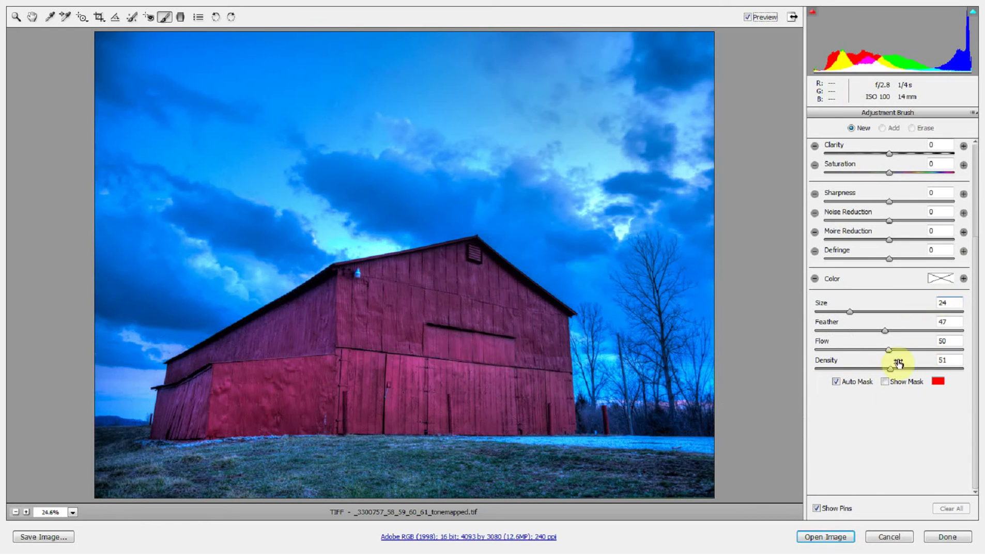
{"action": "left_click", "coordinate": [885, 382]}
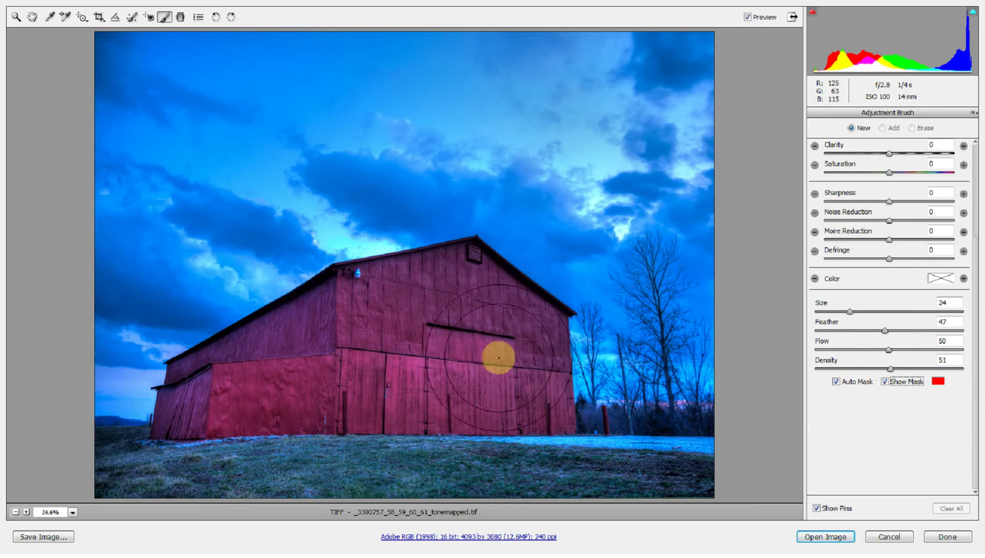
{"action": "scroll", "coordinate": [835, 319], "scroll_direction": "up", "scroll_amount": 5}
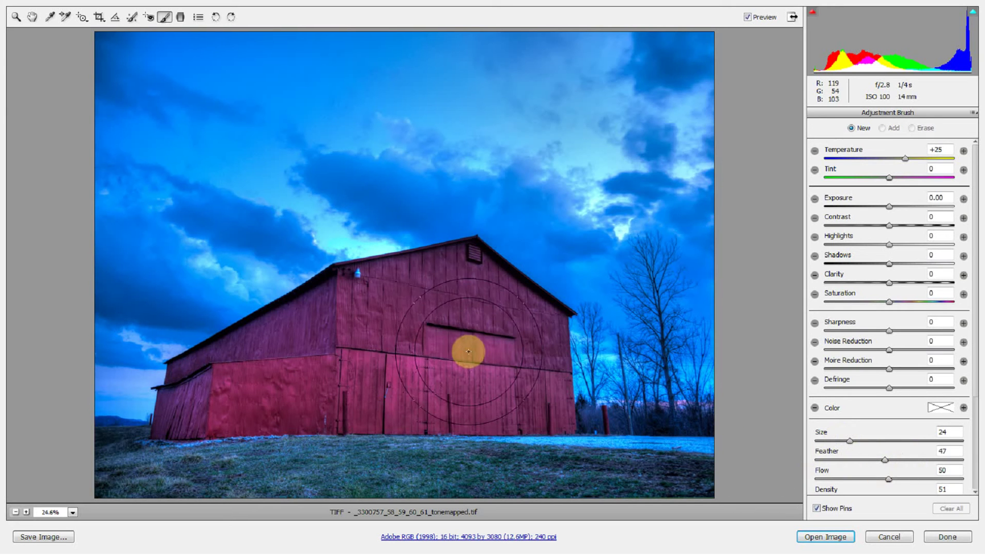
{"action": "key", "text": "bracketright"}
{"action": "key", "text": "bracketright"}
{"action": "key", "text": "bracketright"}
{"action": "key", "text": "bracketright"}
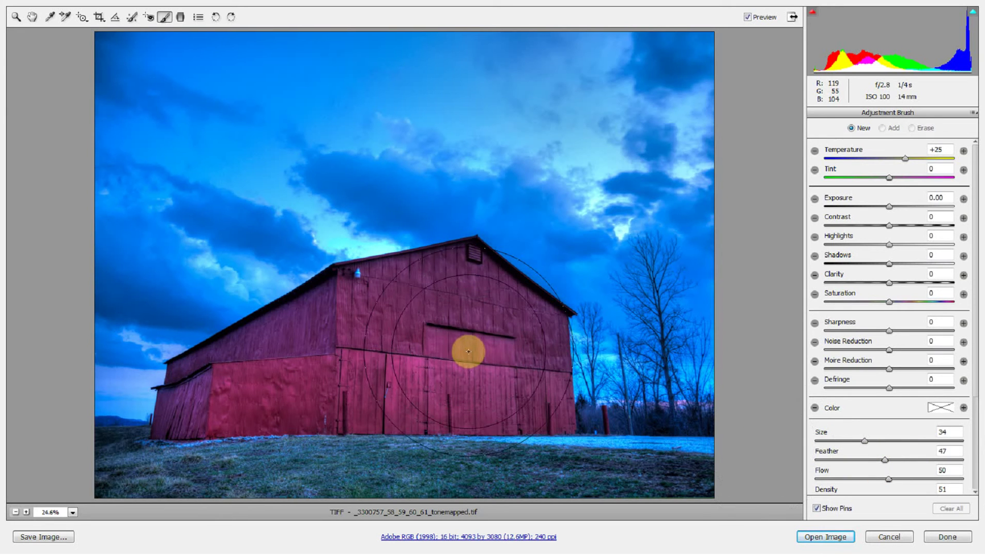
{"action": "key", "text": "bracketleft"}
{"action": "key", "text": "bracketleft"}
{"action": "key", "text": "bracketleft"}
{"action": "key", "text": "bracketleft"}
{"action": "key", "text": "bracketleft"}
{"action": "key", "text": "bracketleft"}
{"action": "key", "text": "bracketleft"}
{"action": "key", "text": "bracketleft"}
{"action": "key", "text": "bracketleft"}
{"action": "key", "text": "bracketleft"}
{"action": "key", "text": "bracketleft"}
{"action": "key", "text": "bracketleft"}
{"action": "key", "text": "bracketleft"}
{"action": "key", "text": "bracketleft"}
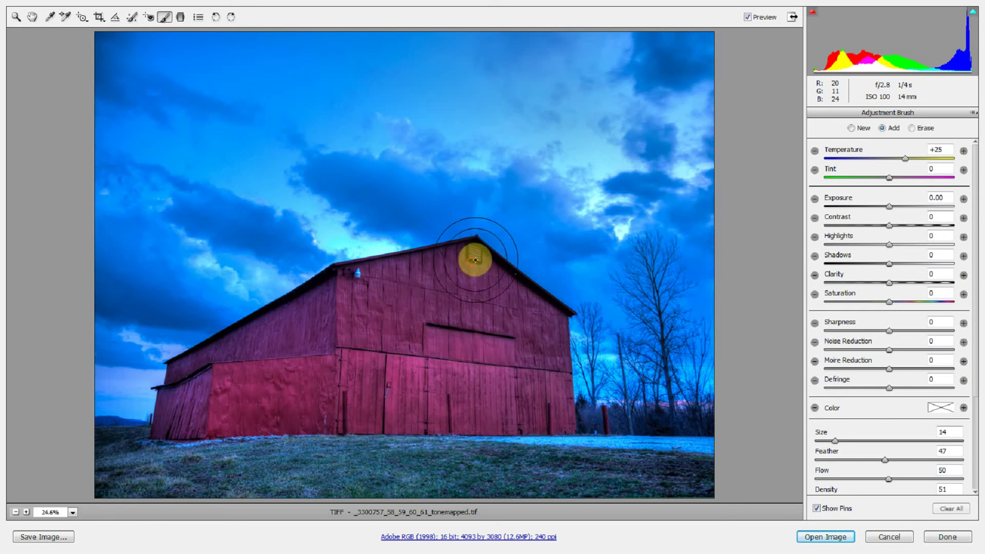
{"action": "mouse_move", "coordinate": [471, 259]}
{"action": "left_mouse_down"}
{"action": "mouse_move", "coordinate": [547, 318]}
{"action": "mouse_move", "coordinate": [547, 406]}
{"action": "mouse_move", "coordinate": [494, 400]}
{"action": "mouse_move", "coordinate": [494, 358]}
{"action": "mouse_move", "coordinate": [469, 291]}
{"action": "mouse_move", "coordinate": [407, 281]}
{"action": "mouse_move", "coordinate": [348, 301]}
{"action": "mouse_move", "coordinate": [374, 330]}
{"action": "mouse_move", "coordinate": [436, 354]}
{"action": "mouse_move", "coordinate": [429, 379]}
{"action": "mouse_move", "coordinate": [408, 389]}
{"action": "mouse_move", "coordinate": [431, 402]}
{"action": "mouse_move", "coordinate": [180, 415]}
{"action": "mouse_move", "coordinate": [182, 379]}
{"action": "mouse_move", "coordinate": [343, 295]}
{"action": "mouse_move", "coordinate": [328, 324]}
{"action": "mouse_move", "coordinate": [279, 371]}
{"action": "mouse_move", "coordinate": [189, 401]}
{"action": "mouse_move", "coordinate": [437, 386]}
{"action": "mouse_move", "coordinate": [386, 383]}
{"action": "mouse_move", "coordinate": [484, 368]}
{"action": "mouse_move", "coordinate": [505, 381]}
{"action": "mouse_move", "coordinate": [488, 294]}
{"action": "mouse_move", "coordinate": [545, 322]}
{"action": "mouse_move", "coordinate": [354, 290]}
{"action": "left_mouse_up"}
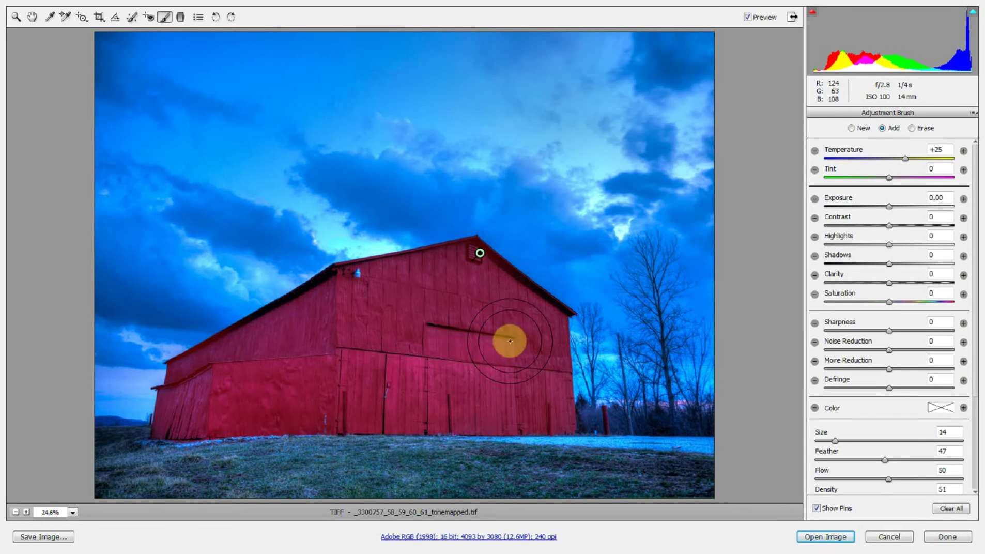
{"action": "scroll", "coordinate": [917, 444], "scroll_direction": "down", "scroll_amount": 5}
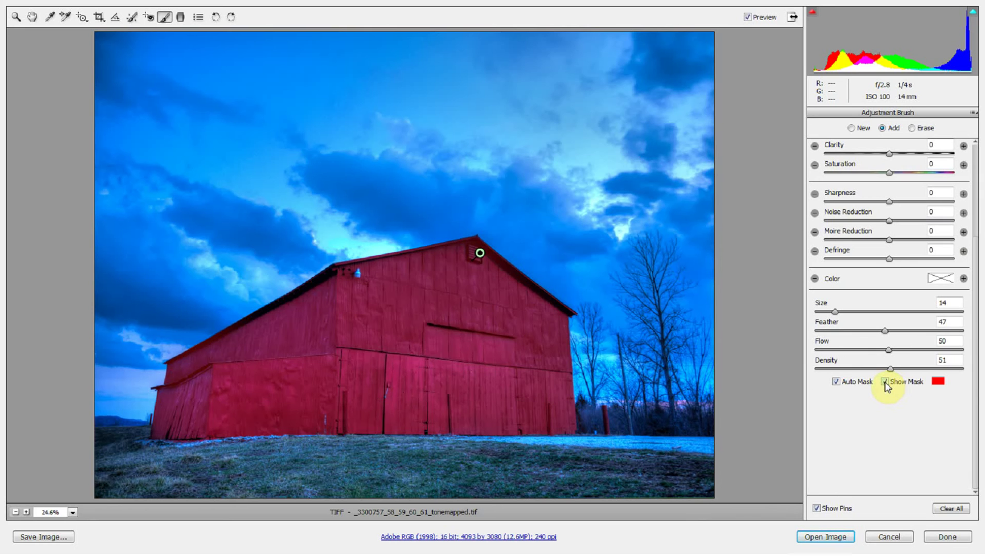
{"action": "left_click", "coordinate": [885, 381]}
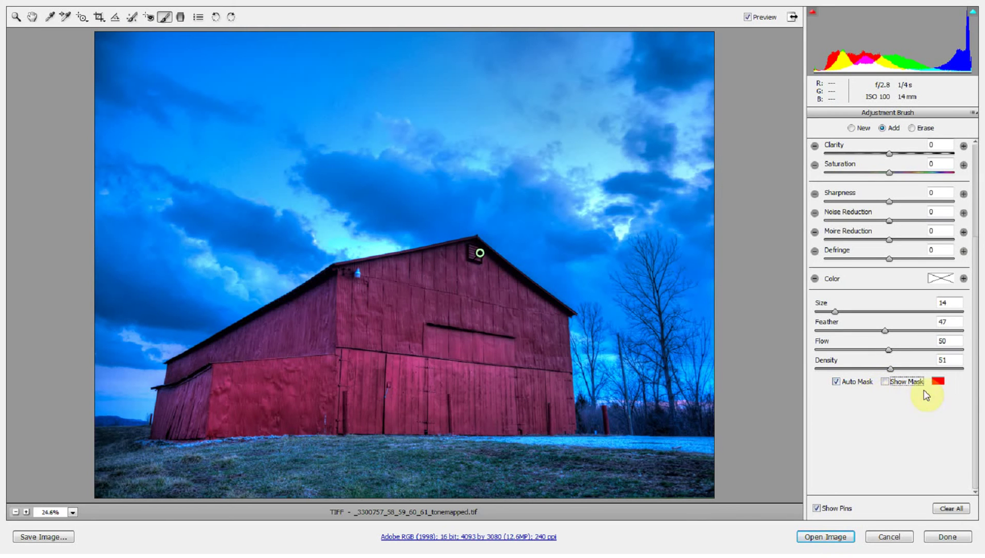
{"action": "left_click", "coordinate": [887, 384]}
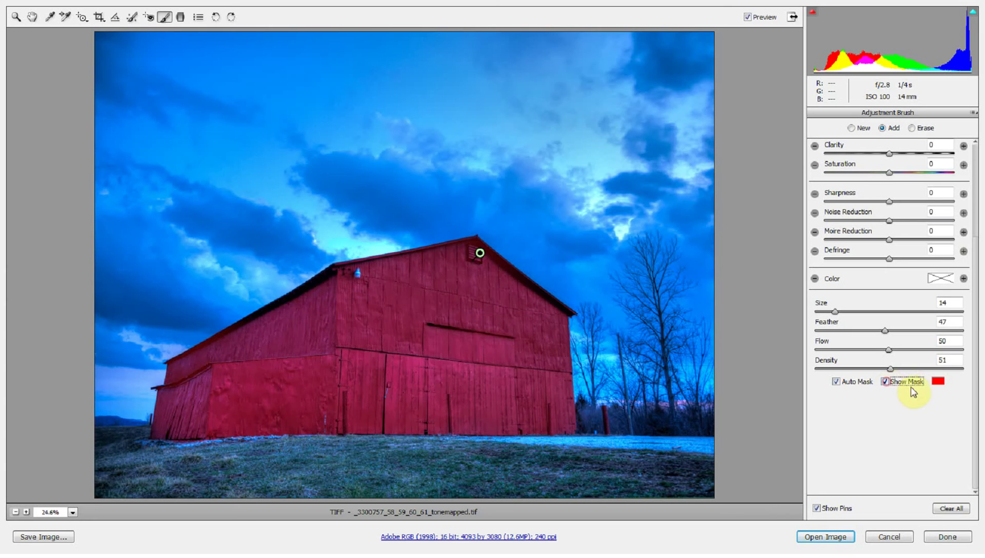
{"action": "left_click", "coordinate": [938, 383]}
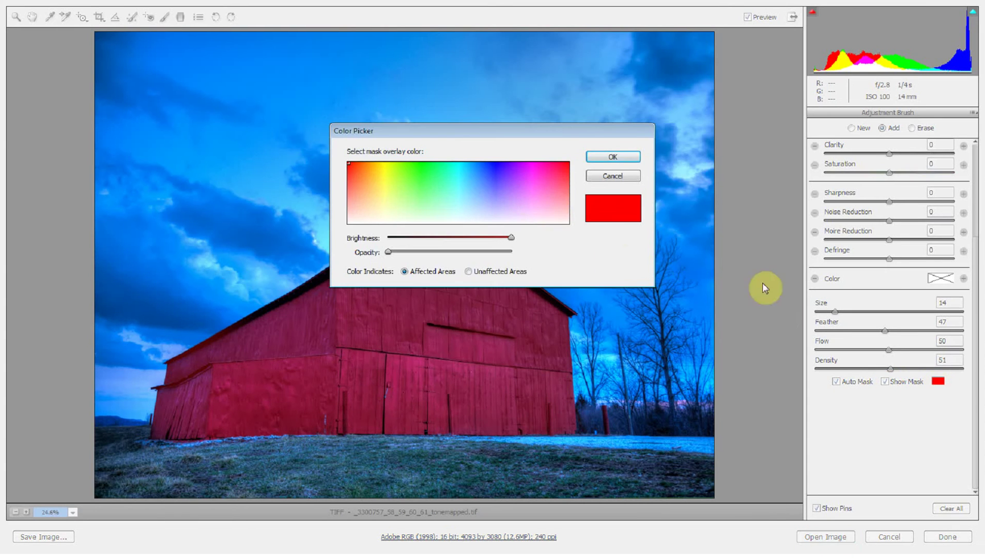
{"action": "left_click", "coordinate": [552, 182]}
{"action": "left_click_drag", "start_coordinate": [535, 140], "coordinate": [357, 221]}
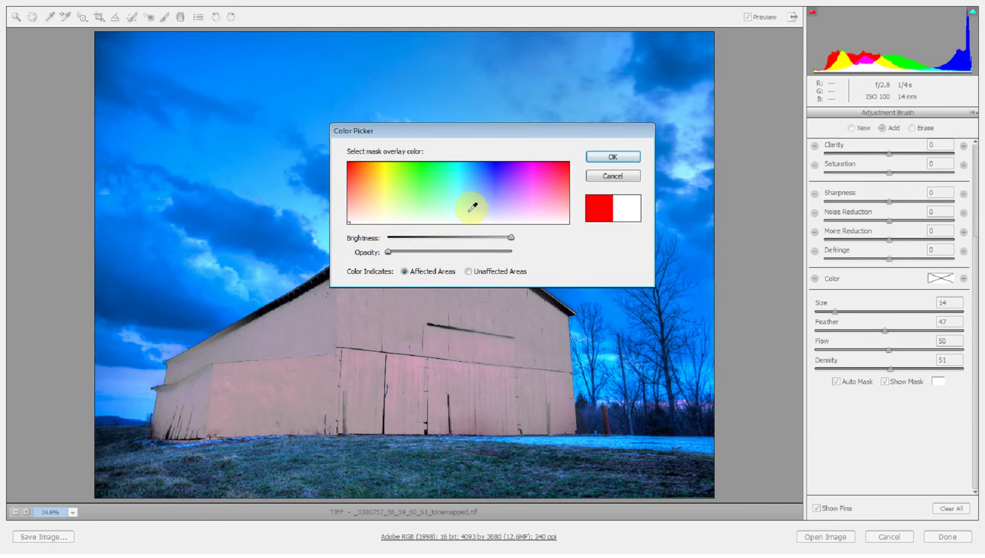
{"action": "left_click", "coordinate": [567, 164]}
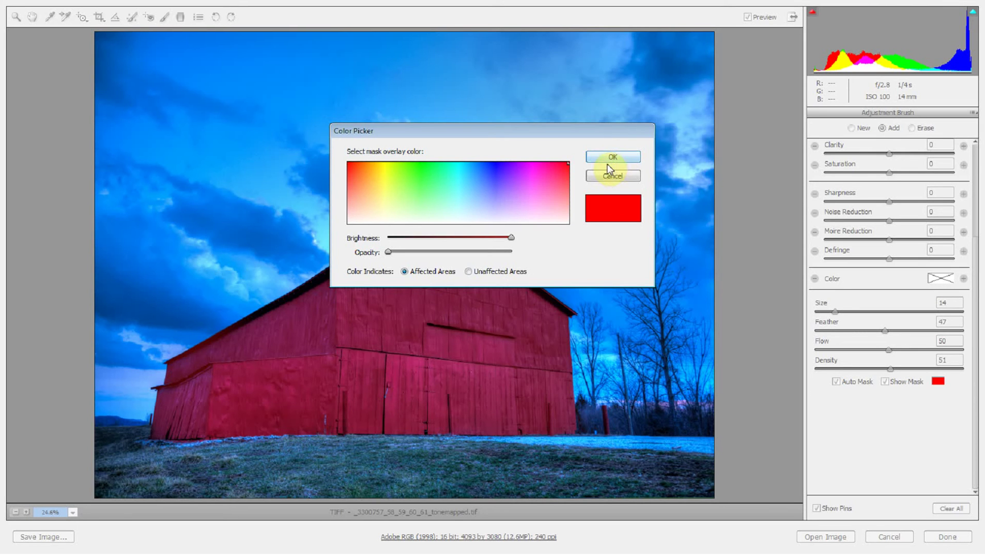
{"action": "left_click", "coordinate": [612, 157]}
Hide the mask, push the barn brush Temperature to +100, and compare before and after.
{"action": "scroll", "coordinate": [847, 271], "scroll_direction": "up", "scroll_amount": 4}
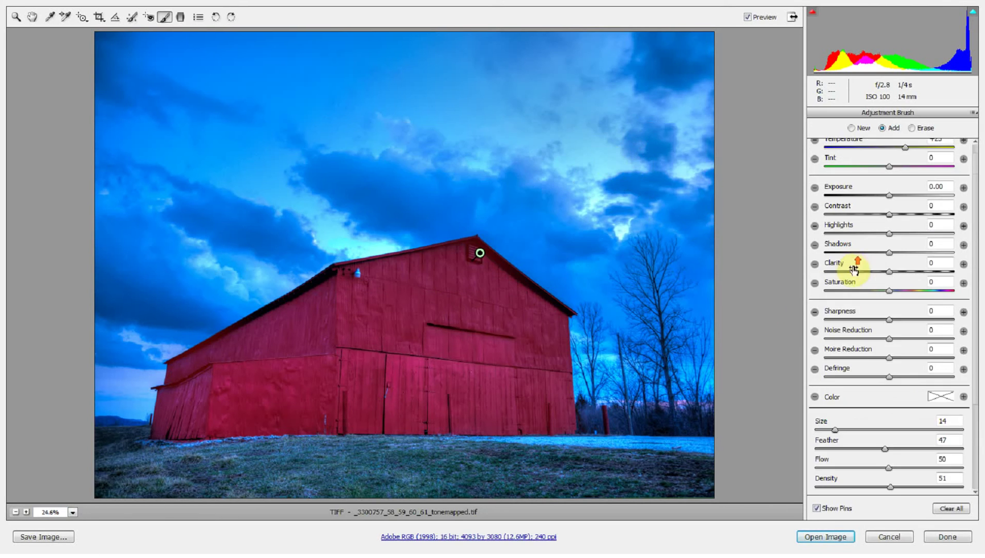
{"action": "scroll", "coordinate": [853, 269], "scroll_direction": "down", "scroll_amount": 3}
{"action": "left_click", "coordinate": [885, 411]}
{"action": "scroll", "coordinate": [883, 408], "scroll_direction": "up", "scroll_amount": 3}
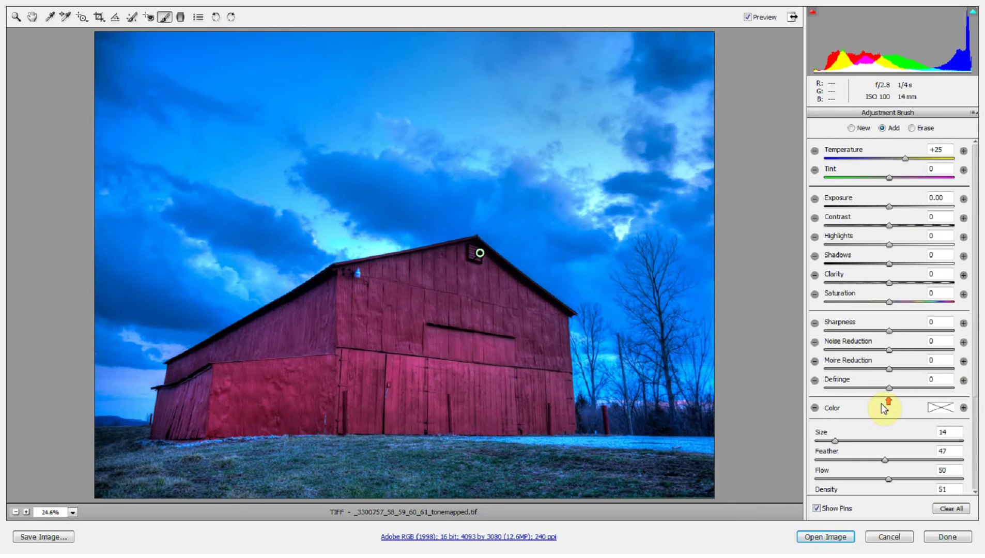
{"action": "left_click_drag", "start_coordinate": [905, 158], "coordinate": [961, 157]}
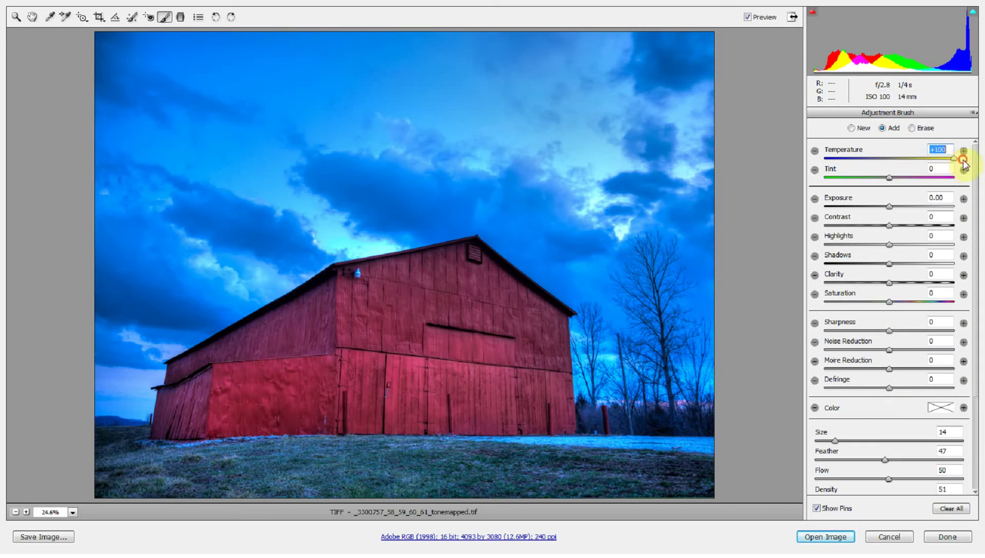
{"action": "left_click", "coordinate": [747, 17]}
{"action": "left_click", "coordinate": [747, 17]}
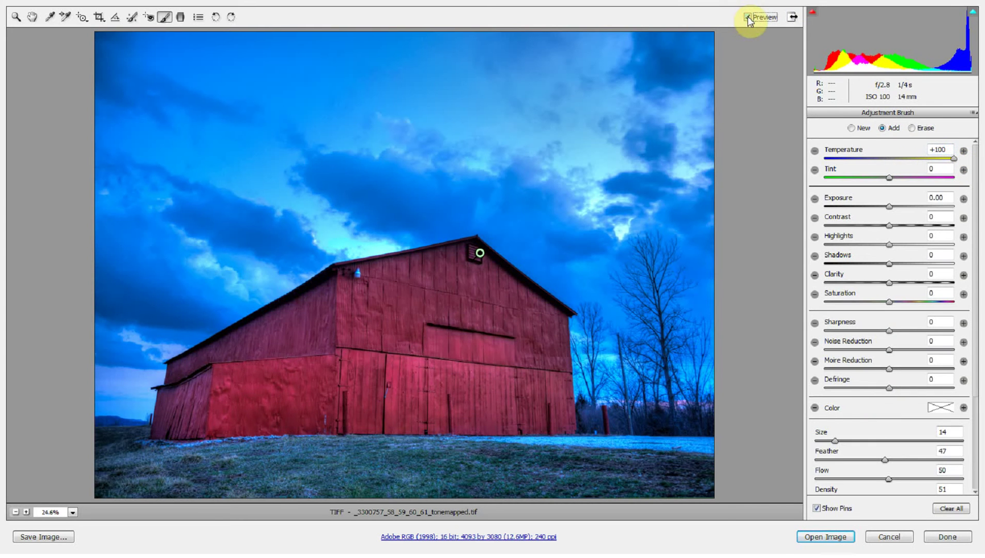
{"action": "left_click", "coordinate": [747, 18]}
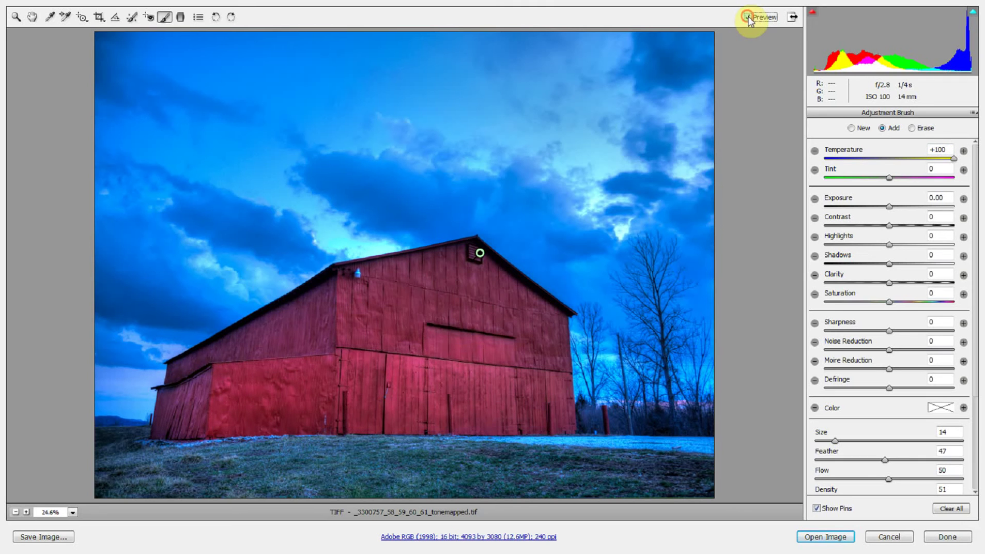
{"action": "left_click", "coordinate": [747, 17]}
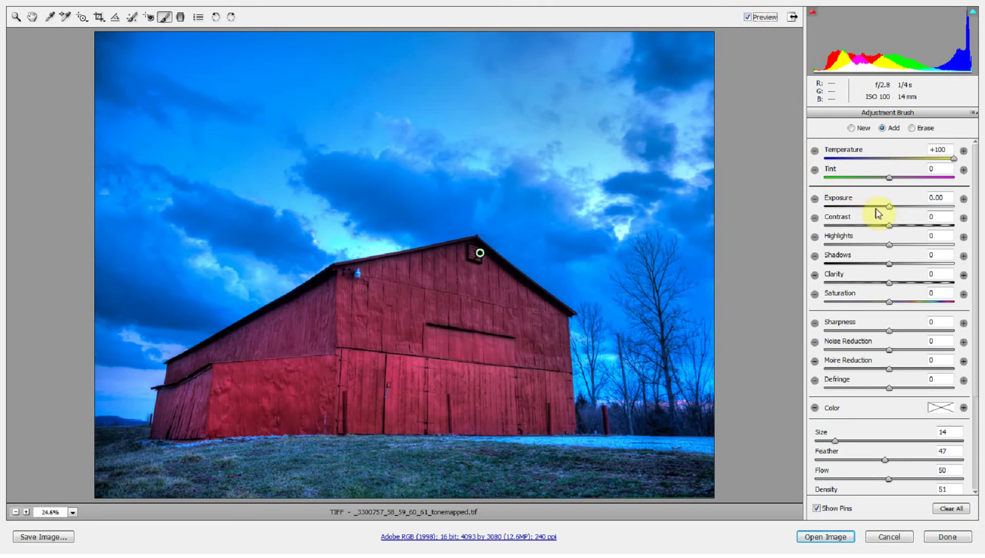
Set the barn brush Tint to -59 and Clarity to +3, then test a Saturation boost.
{"action": "left_click_drag", "start_coordinate": [888, 178], "coordinate": [953, 179]}
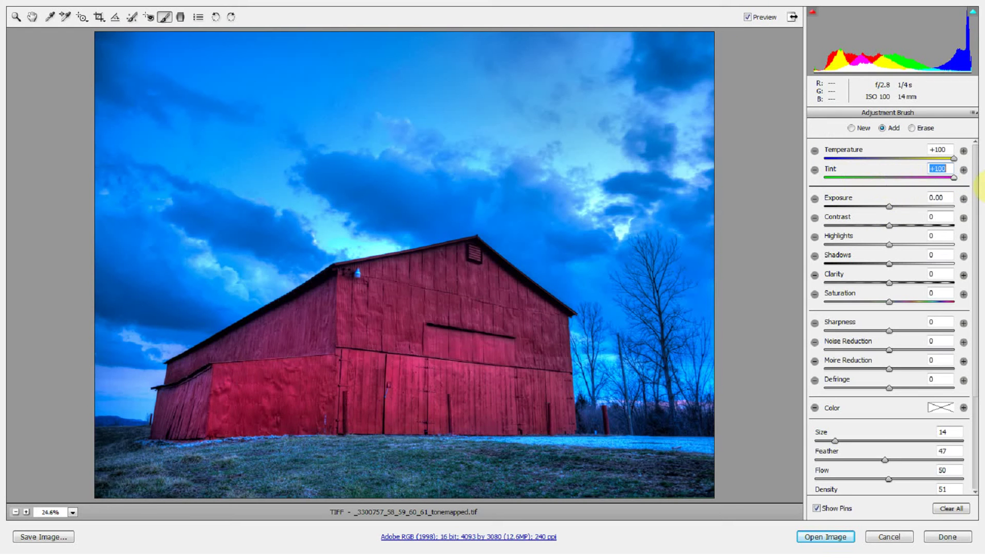
{"action": "left_click_drag", "start_coordinate": [976, 188], "coordinate": [852, 176]}
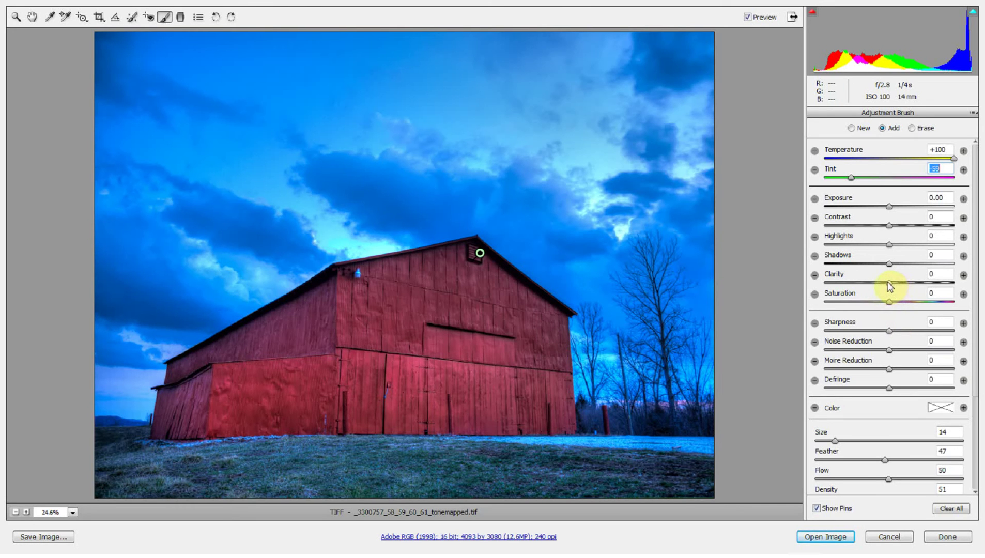
{"action": "left_click_drag", "start_coordinate": [888, 283], "coordinate": [909, 280]}
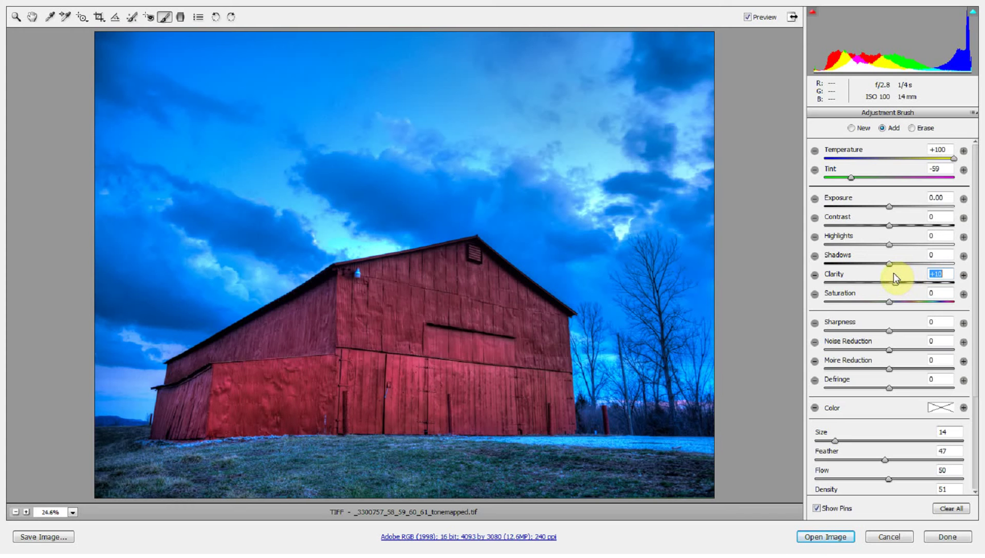
{"action": "left_click_drag", "start_coordinate": [896, 278], "coordinate": [890, 279]}
{"action": "left_click", "coordinate": [888, 302]}
{"action": "mouse_move", "coordinate": [891, 305]}
{"action": "left_mouse_down"}
{"action": "mouse_move", "coordinate": [971, 308]}
{"action": "mouse_move", "coordinate": [824, 300]}
{"action": "mouse_move", "coordinate": [914, 300]}
{"action": "mouse_move", "coordinate": [884, 302]}
{"action": "left_mouse_up"}
Create a new brush adjustment pin and paint its mask across the grass below the barn.
{"action": "left_click", "coordinate": [883, 128]}
{"action": "scroll", "coordinate": [847, 400], "scroll_direction": "down", "scroll_amount": 5}
{"action": "left_click", "coordinate": [885, 381]}
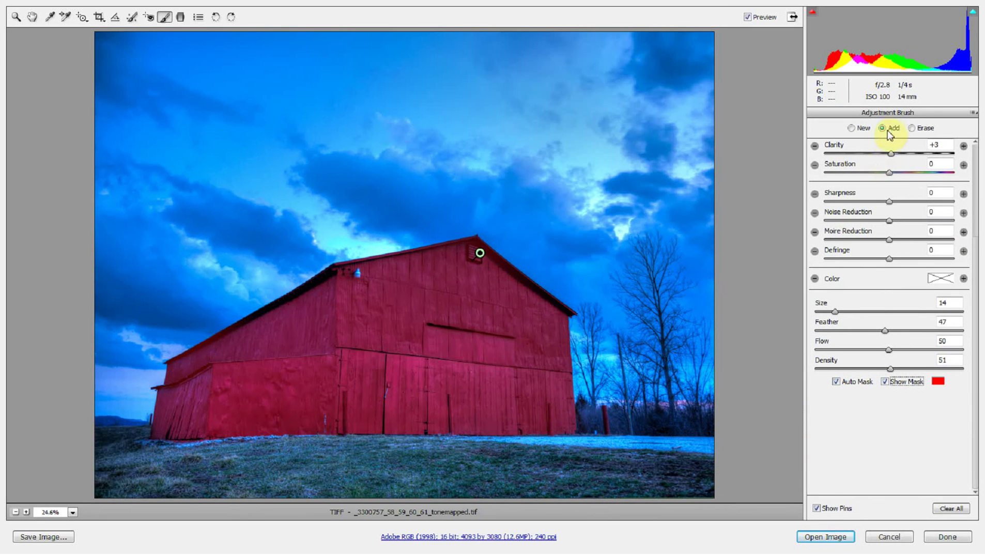
{"action": "left_click", "coordinate": [851, 128]}
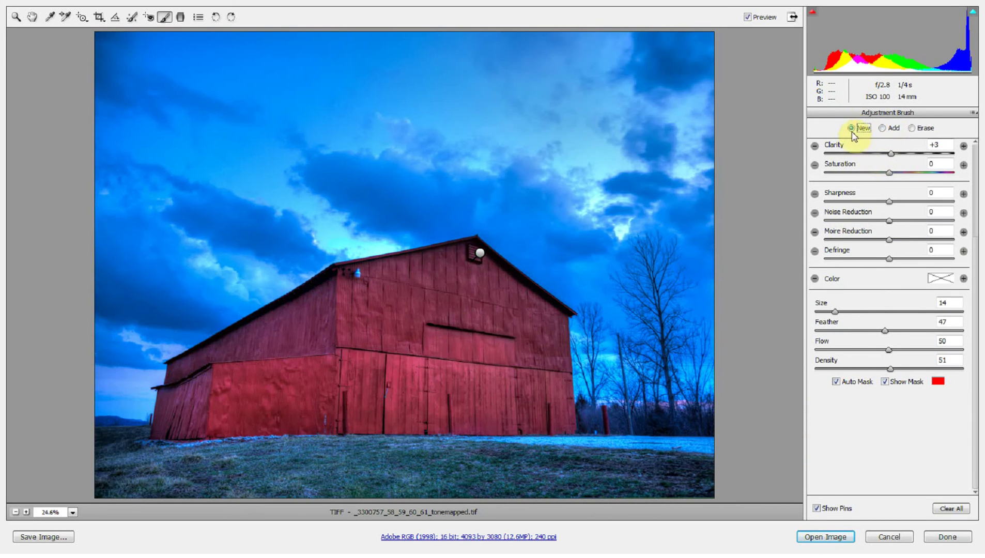
{"action": "left_click", "coordinate": [881, 127]}
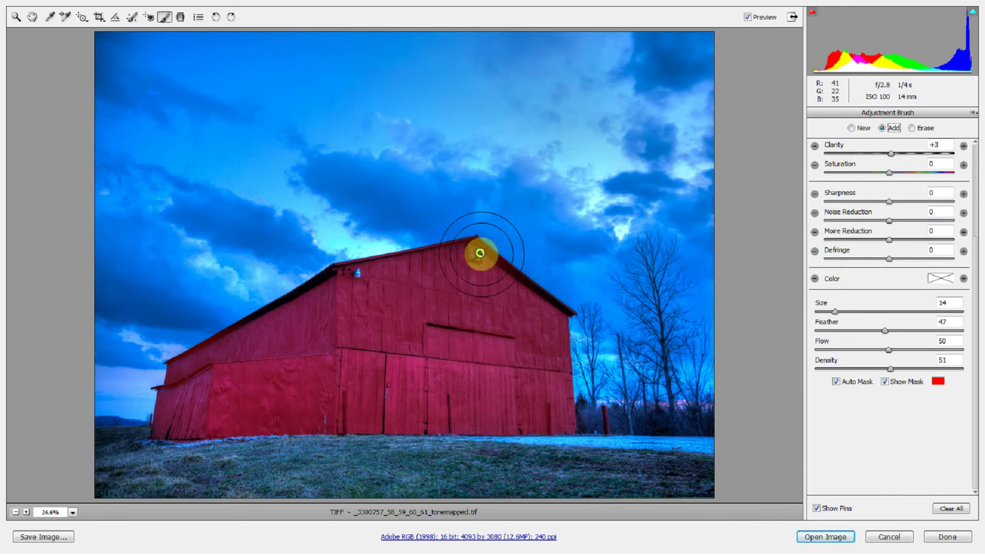
{"action": "left_click", "coordinate": [851, 127]}
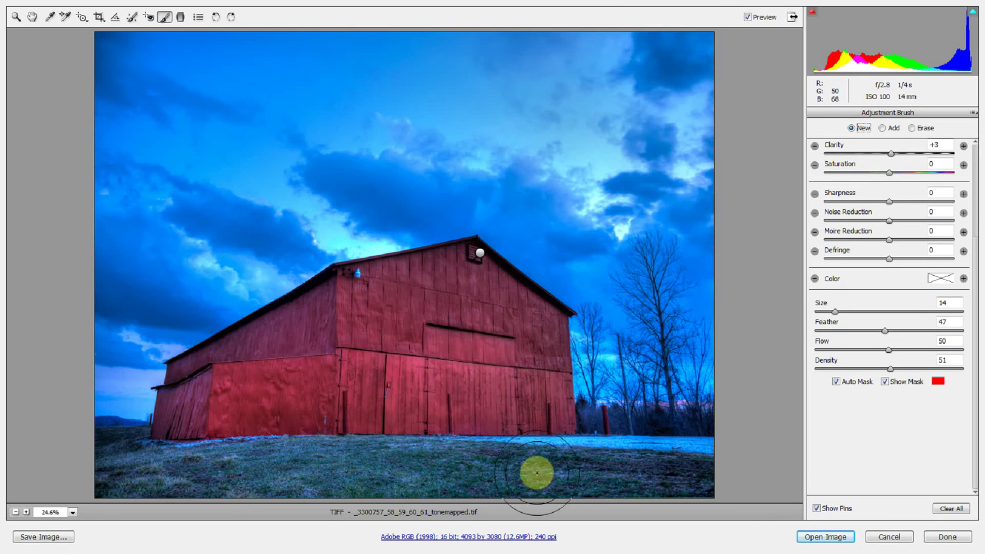
{"action": "mouse_move", "coordinate": [538, 466]}
{"action": "left_mouse_down"}
{"action": "mouse_move", "coordinate": [699, 478]}
{"action": "mouse_move", "coordinate": [347, 463]}
{"action": "mouse_move", "coordinate": [274, 472]}
{"action": "mouse_move", "coordinate": [435, 481]}
{"action": "mouse_move", "coordinate": [211, 483]}
{"action": "mouse_move", "coordinate": [215, 468]}
{"action": "mouse_move", "coordinate": [132, 454]}
{"action": "mouse_move", "coordinate": [110, 486]}
{"action": "mouse_move", "coordinate": [765, 488]}
{"action": "left_mouse_up"}
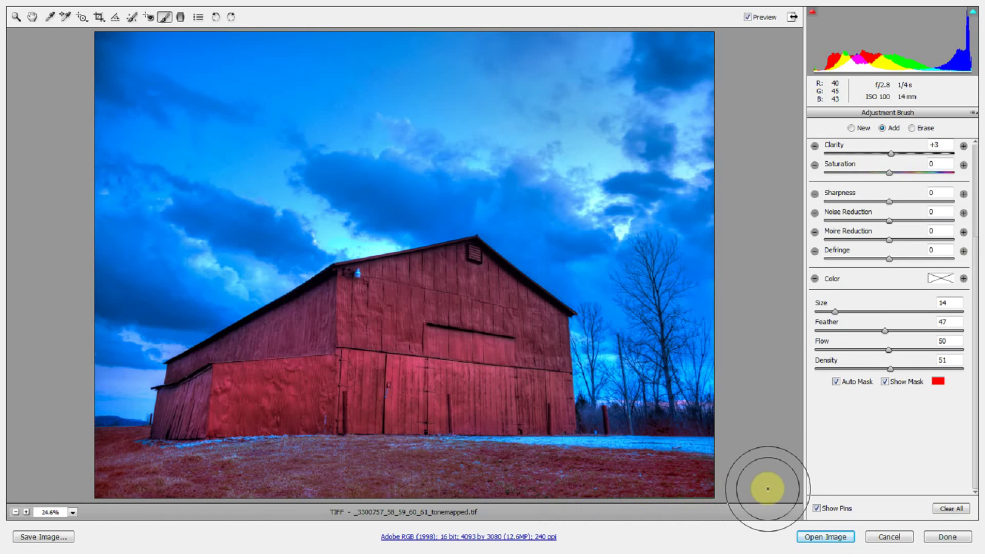
Hide the mask and set the grass brush to Temperature +100 and Tint -91.
{"action": "left_click", "coordinate": [884, 381]}
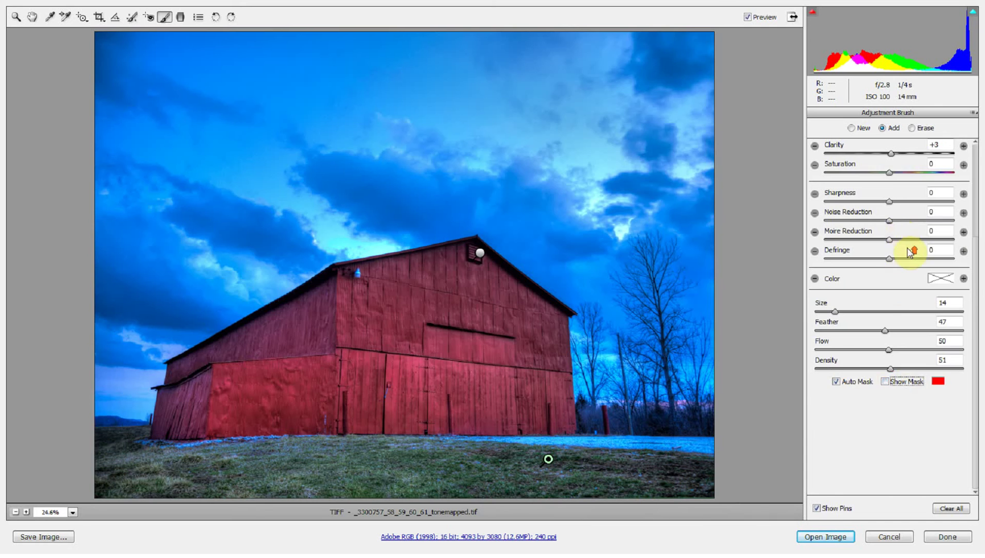
{"action": "scroll", "coordinate": [904, 254], "scroll_direction": "up", "scroll_amount": 5}
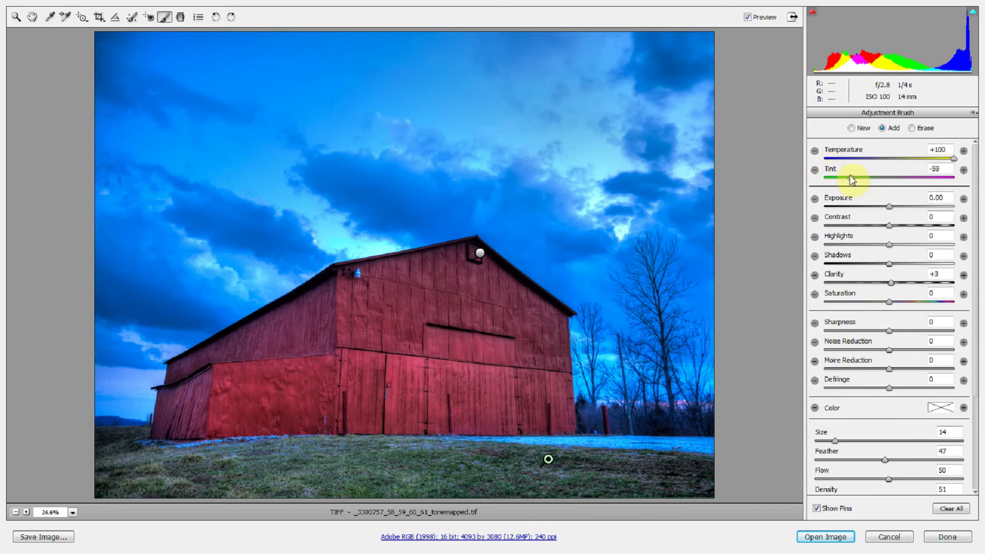
{"action": "left_click_drag", "start_coordinate": [852, 181], "coordinate": [826, 181]}
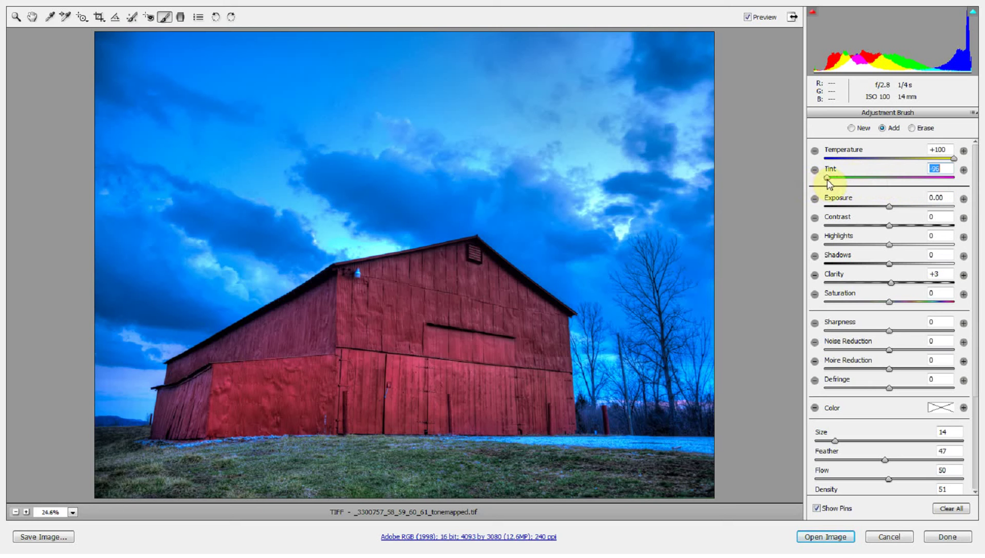
{"action": "left_click_drag", "start_coordinate": [953, 158], "coordinate": [981, 156]}
Toggle Preview off and on twice to compare the grass before and after.
{"action": "left_click", "coordinate": [747, 17]}
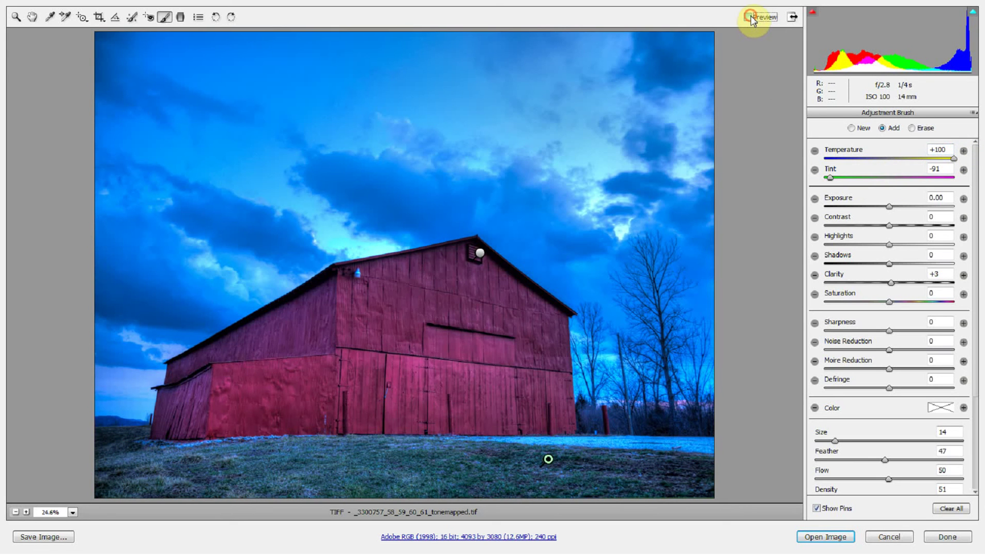
{"action": "left_click", "coordinate": [748, 17]}
{"action": "left_click", "coordinate": [747, 17]}
{"action": "left_click", "coordinate": [748, 17]}
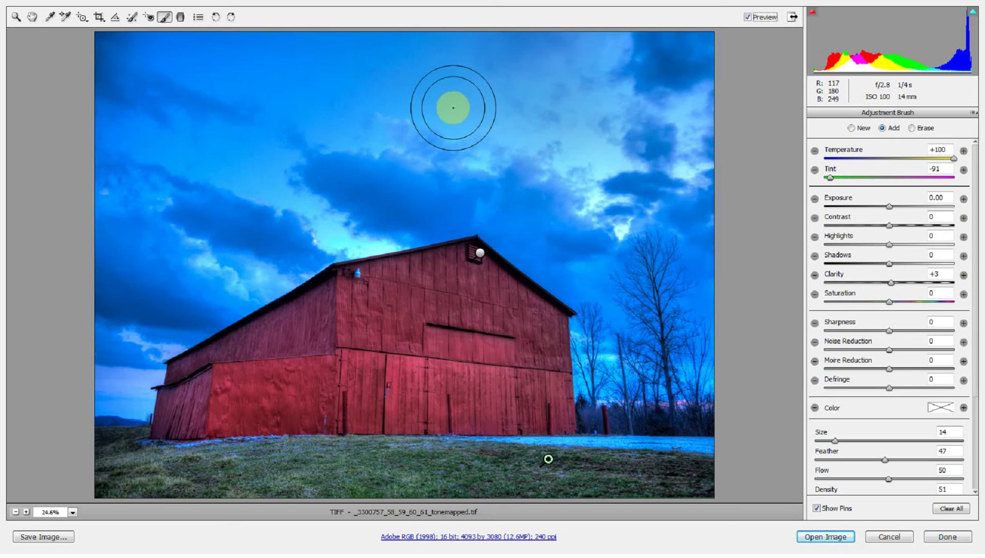
Crop the photo to 3772 by 2852, pulling in the right and bottom edges.
{"action": "left_click", "coordinate": [103, 20]}
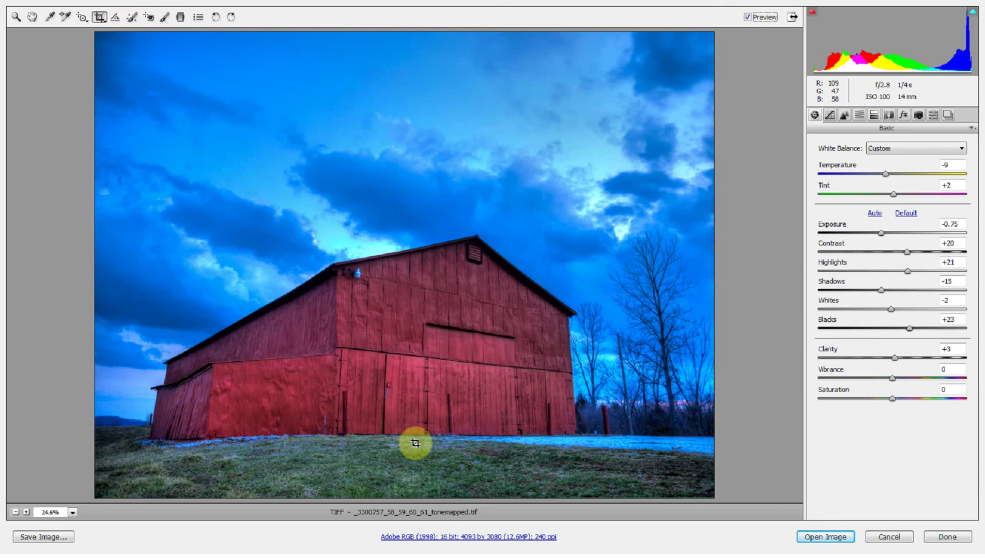
{"action": "left_click_drag", "start_coordinate": [114, 43], "coordinate": [697, 468]}
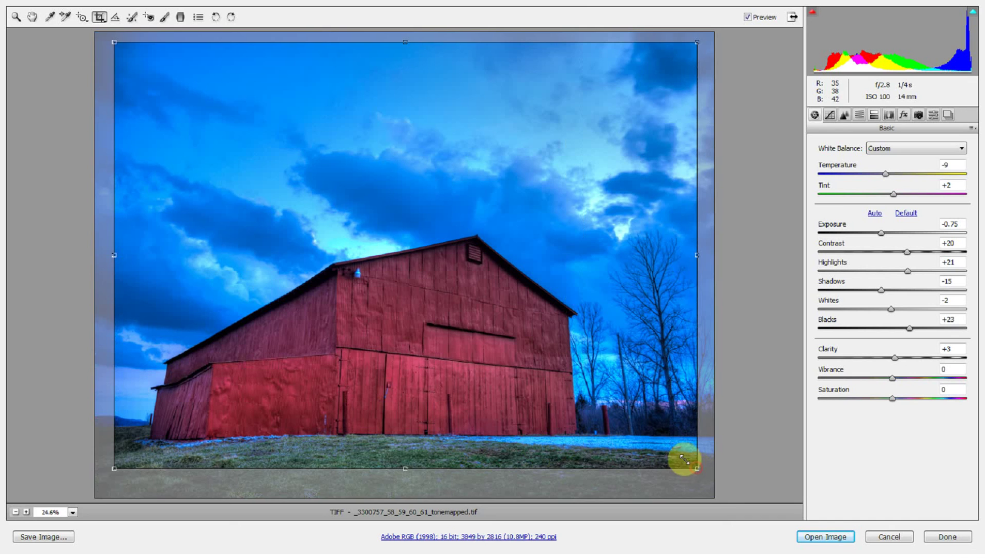
{"action": "left_click_drag", "start_coordinate": [408, 468], "coordinate": [403, 462]}
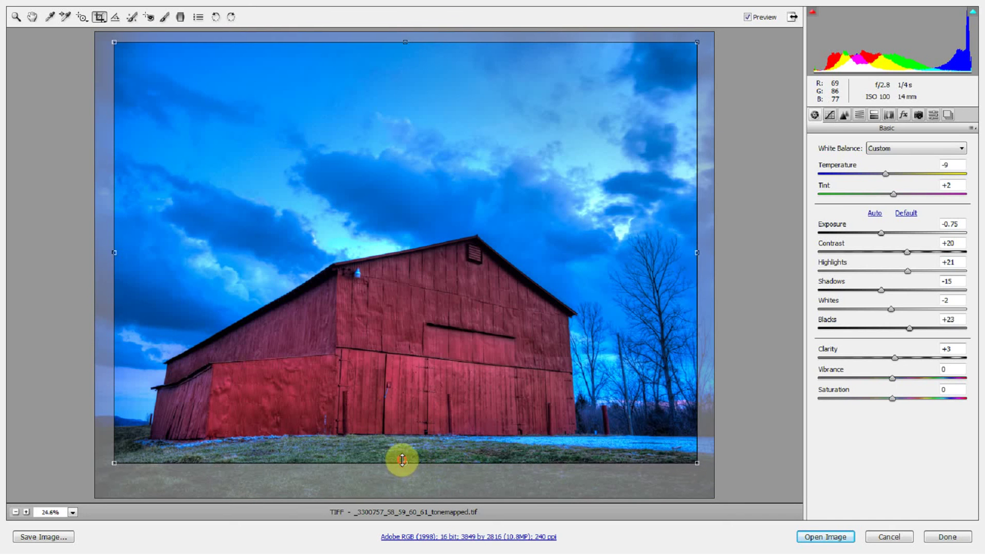
{"action": "left_click_drag", "start_coordinate": [693, 254], "coordinate": [673, 255]}
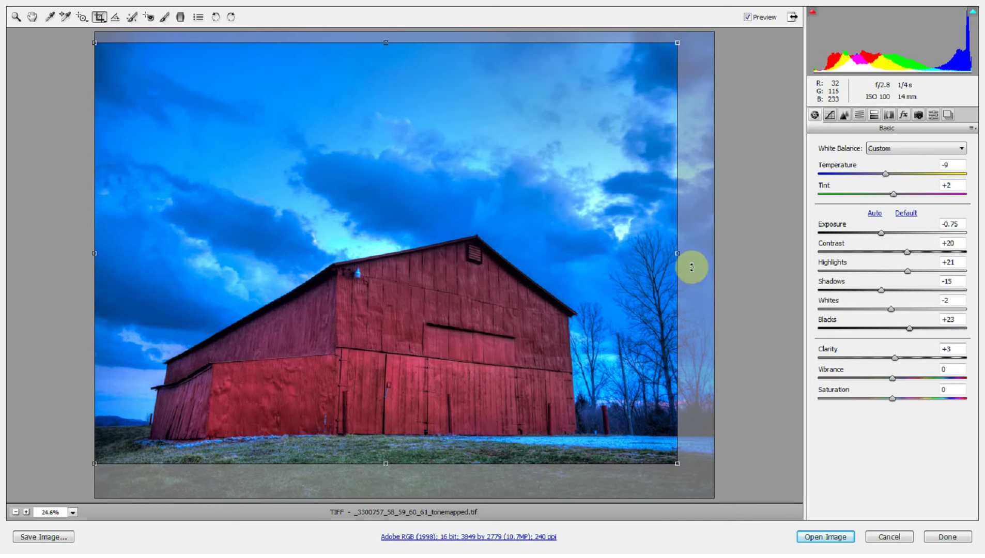
{"action": "mouse_move", "coordinate": [678, 42]}
{"action": "left_mouse_down"}
{"action": "mouse_move", "coordinate": [690, 27]}
{"action": "mouse_move", "coordinate": [670, 28]}
{"action": "left_mouse_up"}
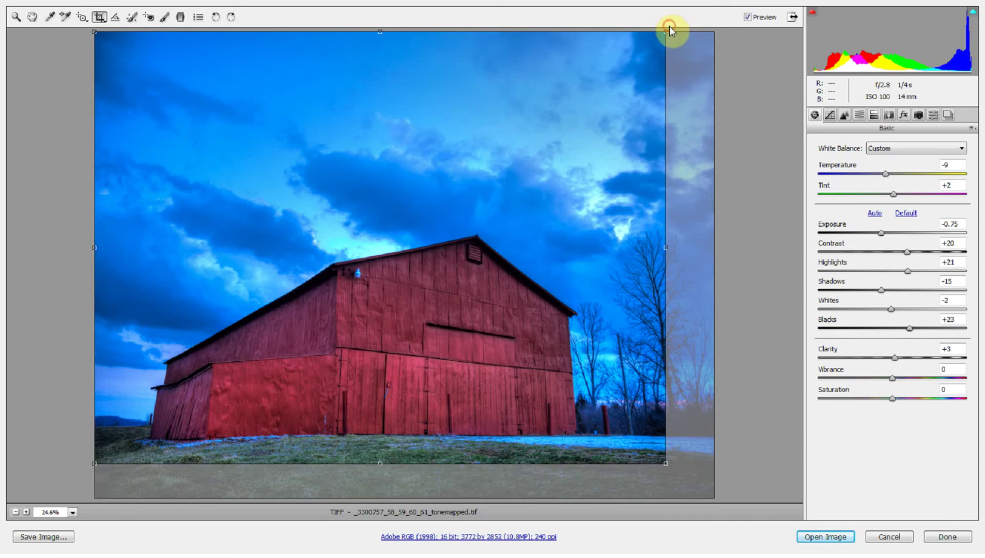
{"action": "key", "text": "z"}
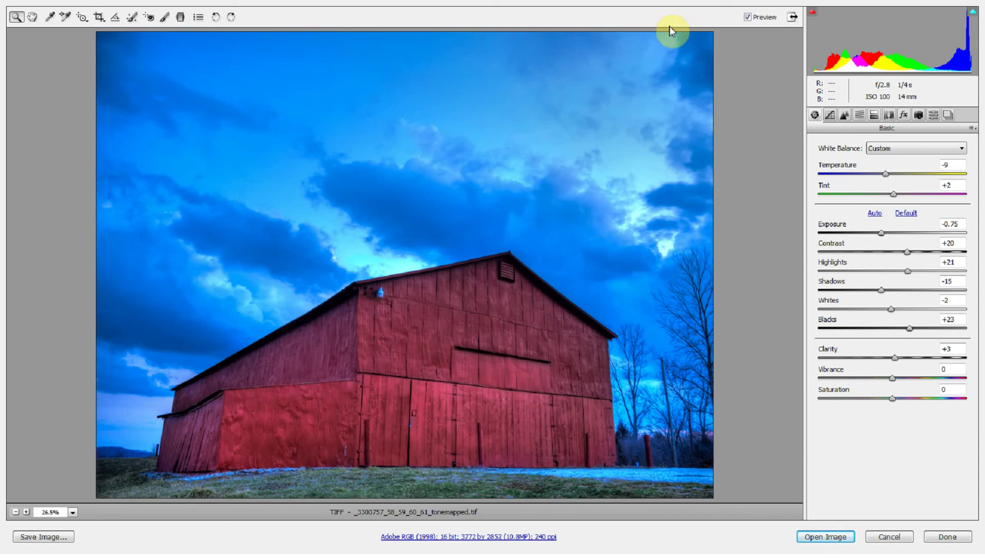
In the HSL Hue tab, set Reds to -3 and the Magentas hue to +81.
{"action": "left_click", "coordinate": [860, 117]}
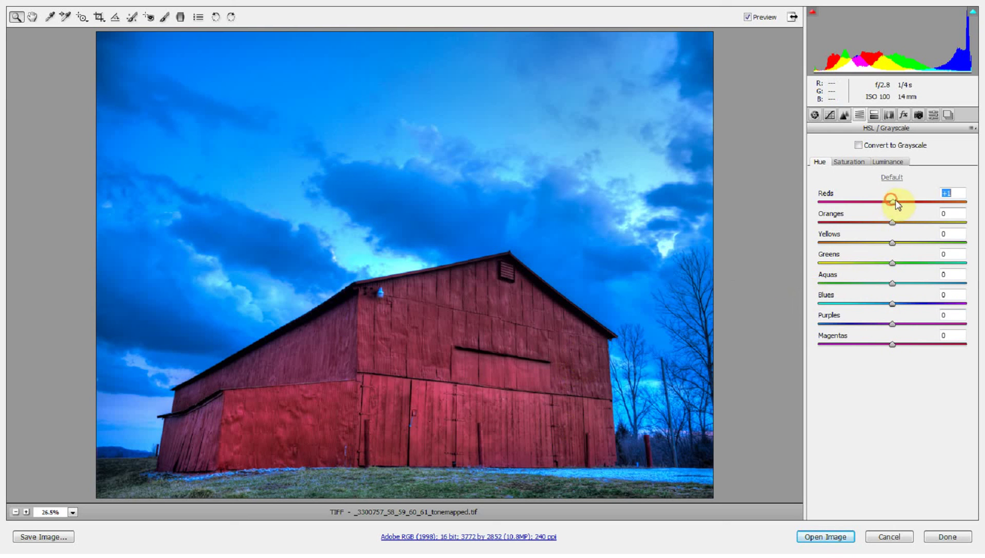
{"action": "mouse_move", "coordinate": [896, 205]}
{"action": "left_mouse_down"}
{"action": "mouse_move", "coordinate": [945, 202]}
{"action": "mouse_move", "coordinate": [883, 205]}
{"action": "mouse_move", "coordinate": [890, 212]}
{"action": "mouse_move", "coordinate": [837, 224]}
{"action": "mouse_move", "coordinate": [958, 222]}
{"action": "mouse_move", "coordinate": [894, 222]}
{"action": "left_mouse_up"}
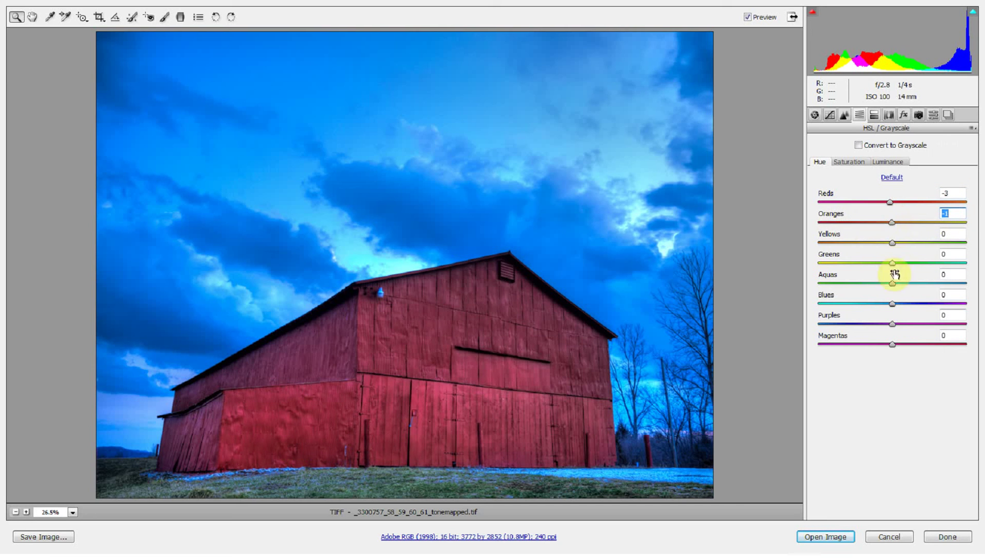
{"action": "left_click_drag", "start_coordinate": [893, 344], "coordinate": [766, 344]}
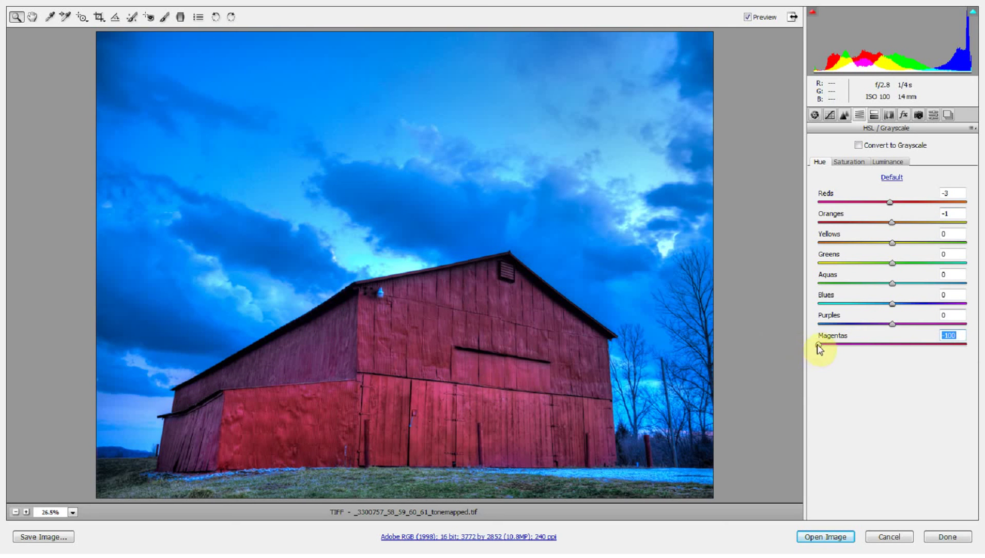
{"action": "left_click_drag", "start_coordinate": [817, 344], "coordinate": [952, 335]}
Lower the Reds saturation slightly and raise the Reds luminance to +3 in HSL.
{"action": "left_click", "coordinate": [848, 162]}
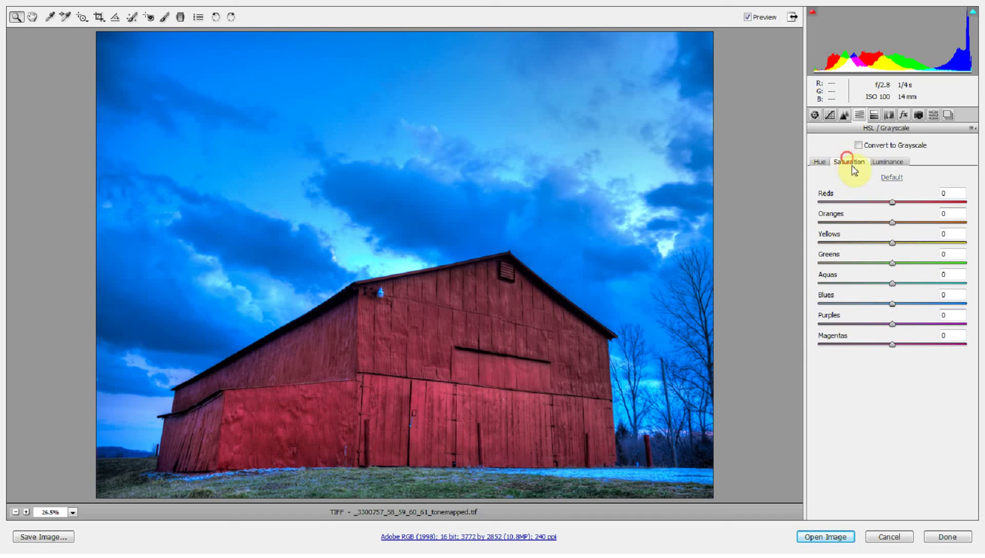
{"action": "left_click", "coordinate": [819, 161]}
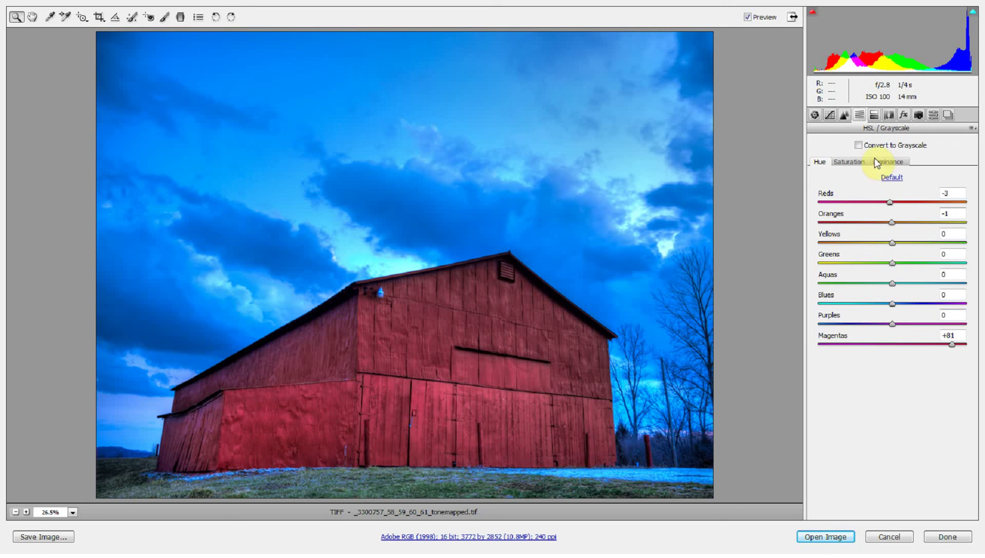
{"action": "left_click", "coordinate": [850, 161]}
{"action": "left_click_drag", "start_coordinate": [892, 201], "coordinate": [888, 223]}
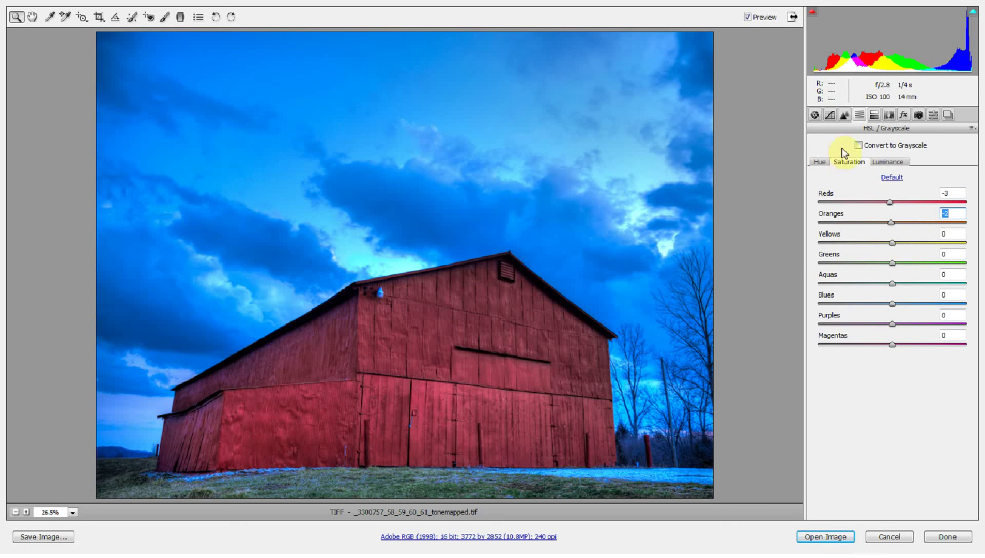
{"action": "left_click", "coordinate": [877, 161]}
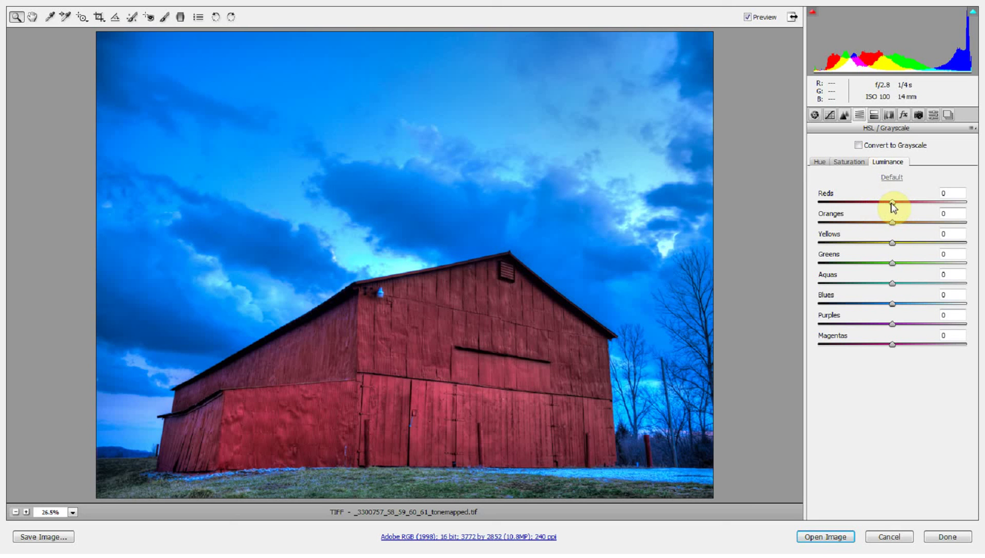
{"action": "mouse_move", "coordinate": [892, 203]}
{"action": "left_mouse_down"}
{"action": "mouse_move", "coordinate": [837, 207]}
{"action": "mouse_move", "coordinate": [983, 199]}
{"action": "mouse_move", "coordinate": [894, 203]}
{"action": "left_mouse_up"}
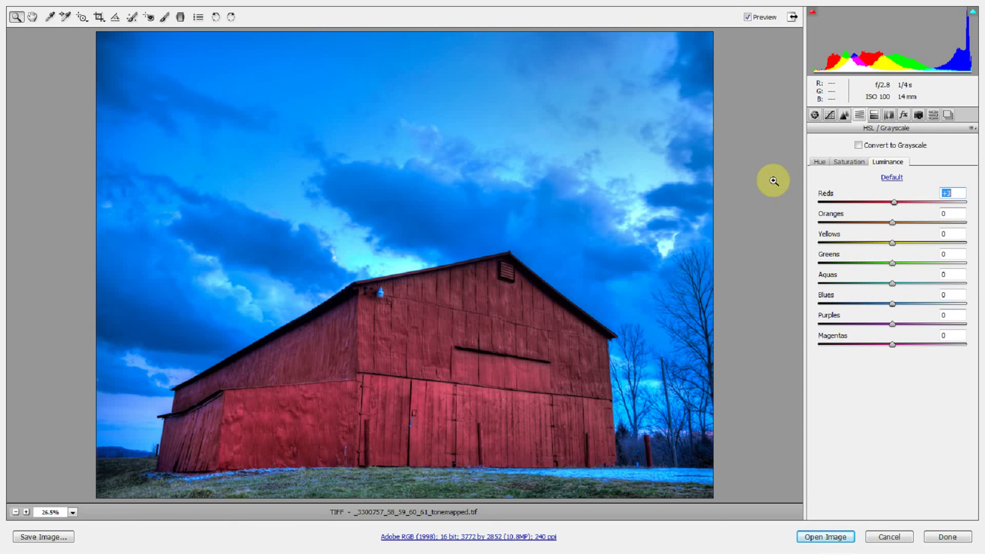
Paint a new size-4 brush adjustment along the road, from lower right to the barn's left corner.
{"action": "left_click", "coordinate": [165, 17]}
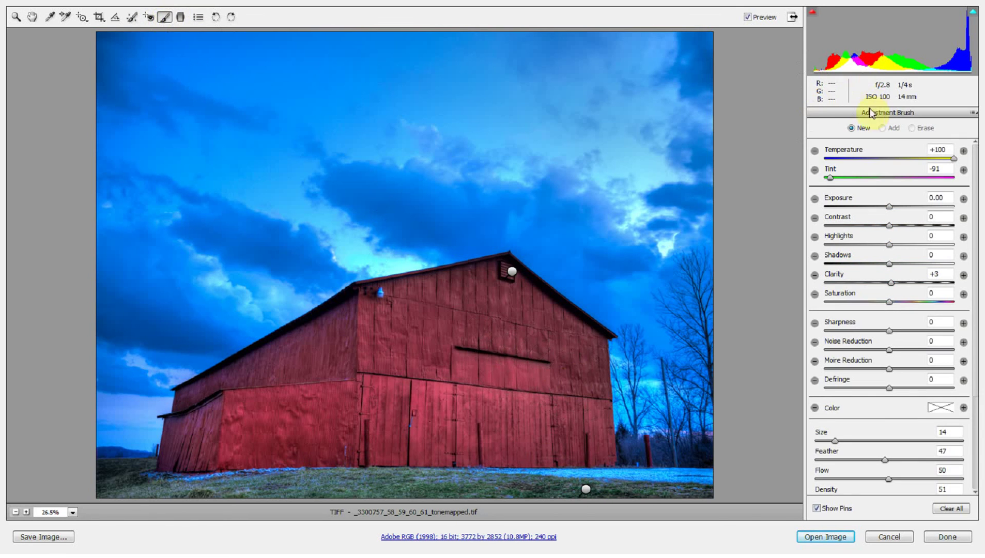
{"action": "left_click", "coordinate": [853, 128]}
{"action": "key", "text": "bracketleft"}
{"action": "key", "text": "bracketleft"}
{"action": "key", "text": "bracketleft"}
{"action": "key", "text": "bracketleft"}
{"action": "key", "text": "bracketleft"}
{"action": "key", "text": "bracketleft"}
{"action": "key", "text": "bracketleft"}
{"action": "key", "text": "bracketleft"}
{"action": "key", "text": "bracketleft"}
{"action": "key", "text": "bracketleft"}
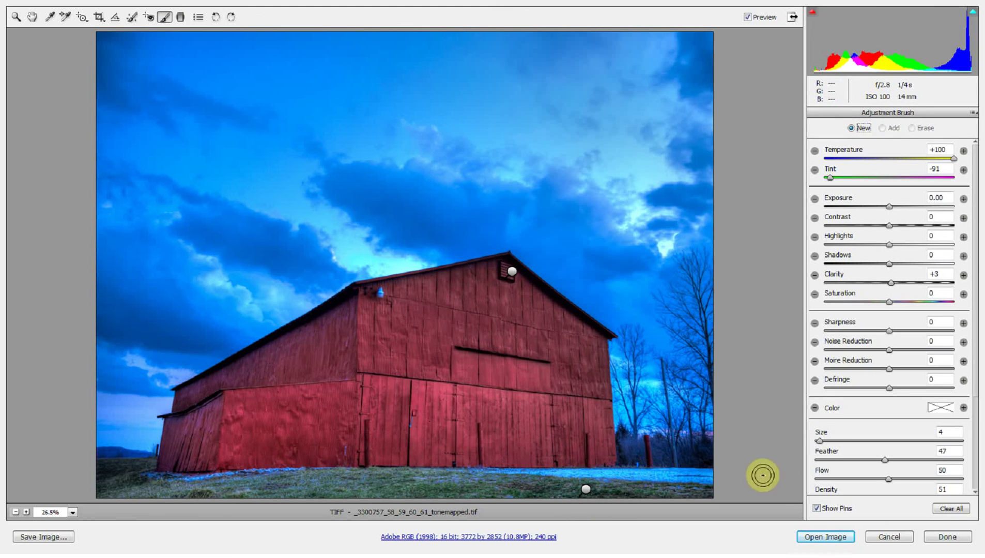
{"action": "scroll", "coordinate": [892, 457], "scroll_direction": "down", "scroll_amount": 3}
{"action": "left_click", "coordinate": [884, 393]}
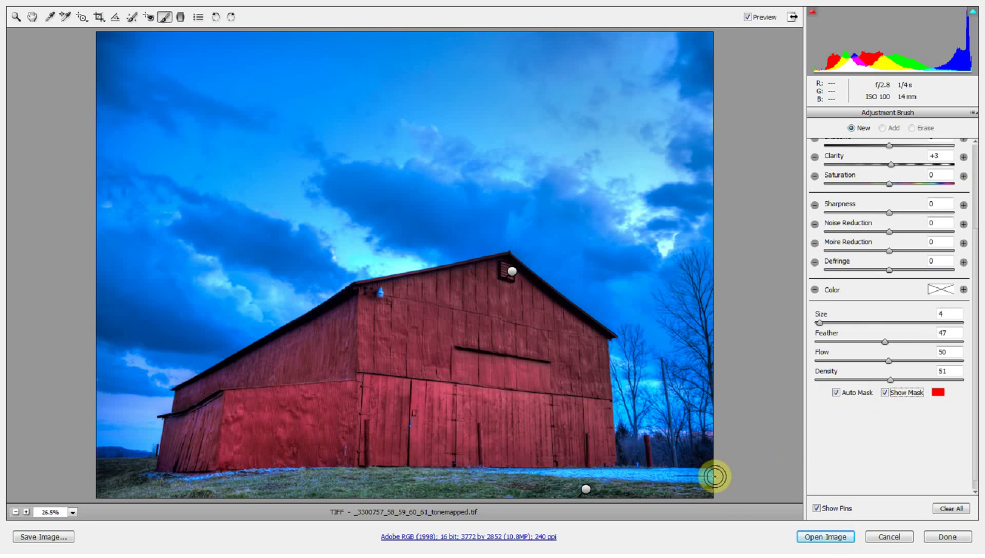
{"action": "left_click_drag", "start_coordinate": [703, 474], "coordinate": [493, 469]}
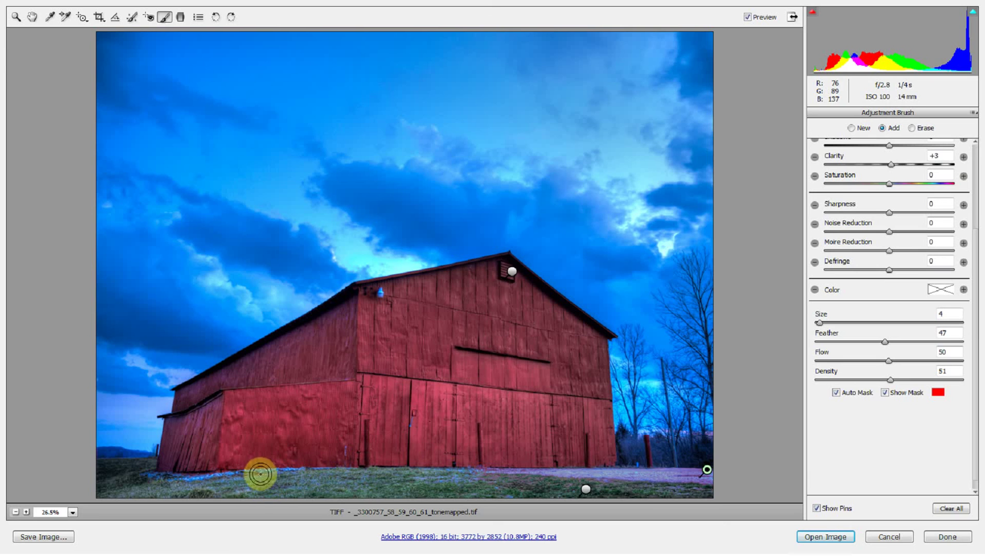
{"action": "left_click_drag", "start_coordinate": [264, 470], "coordinate": [160, 471]}
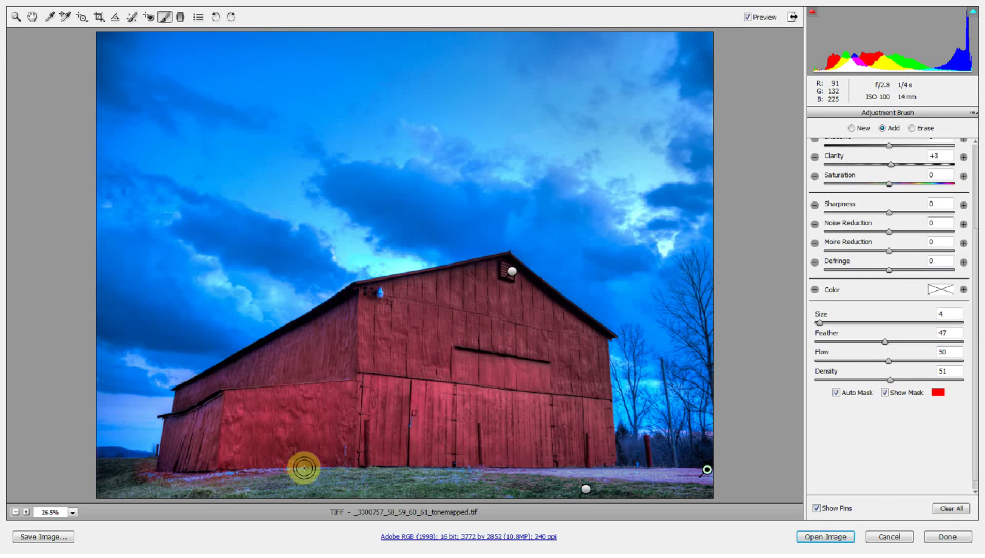
{"action": "left_click", "coordinate": [884, 393]}
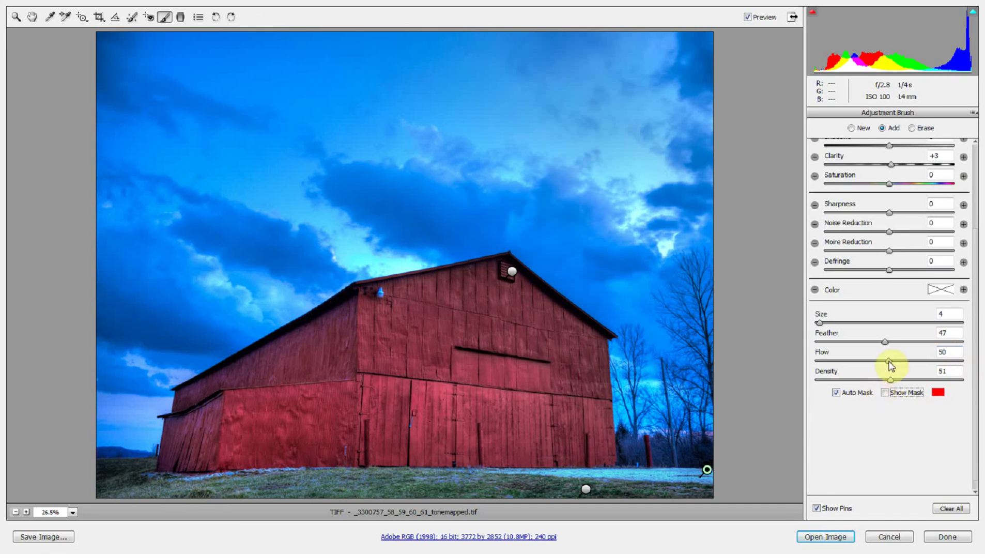
Set the road brush to Temperature +100 and Saturation -50, comparing with Preview.
{"action": "scroll", "coordinate": [886, 362], "scroll_direction": "up", "scroll_amount": 3}
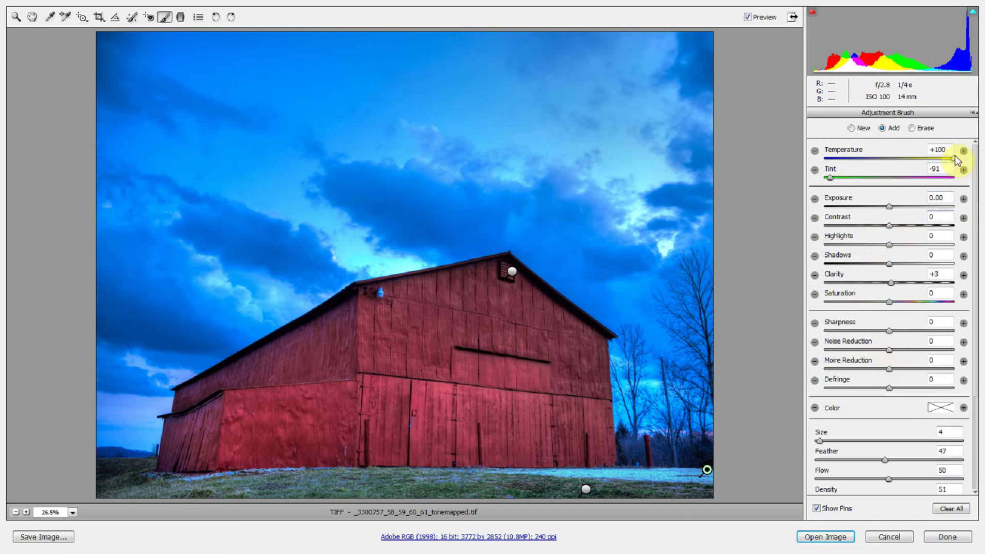
{"action": "left_click_drag", "start_coordinate": [956, 161], "coordinate": [974, 172]}
{"action": "left_click_drag", "start_coordinate": [888, 301], "coordinate": [864, 295]}
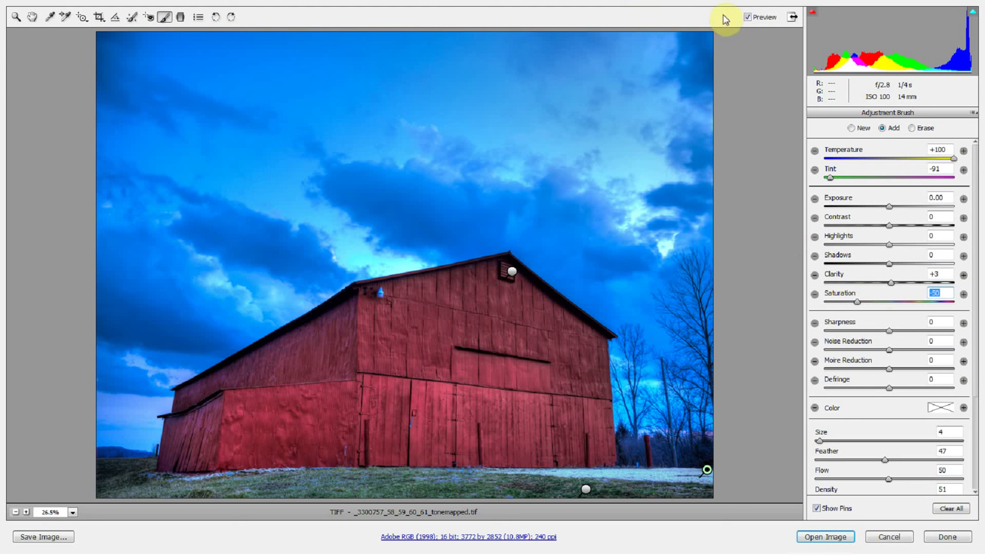
{"action": "left_click", "coordinate": [748, 18]}
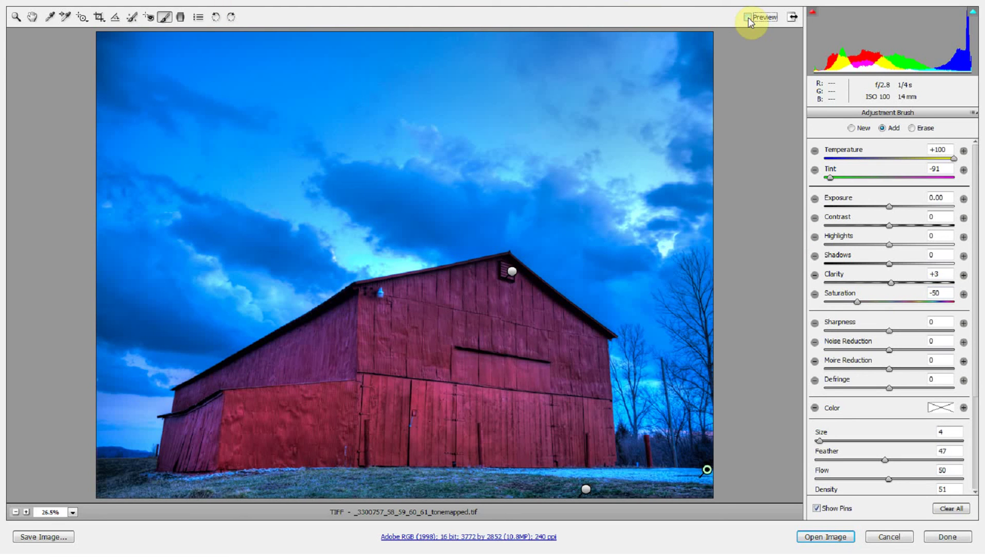
{"action": "left_click", "coordinate": [748, 18]}
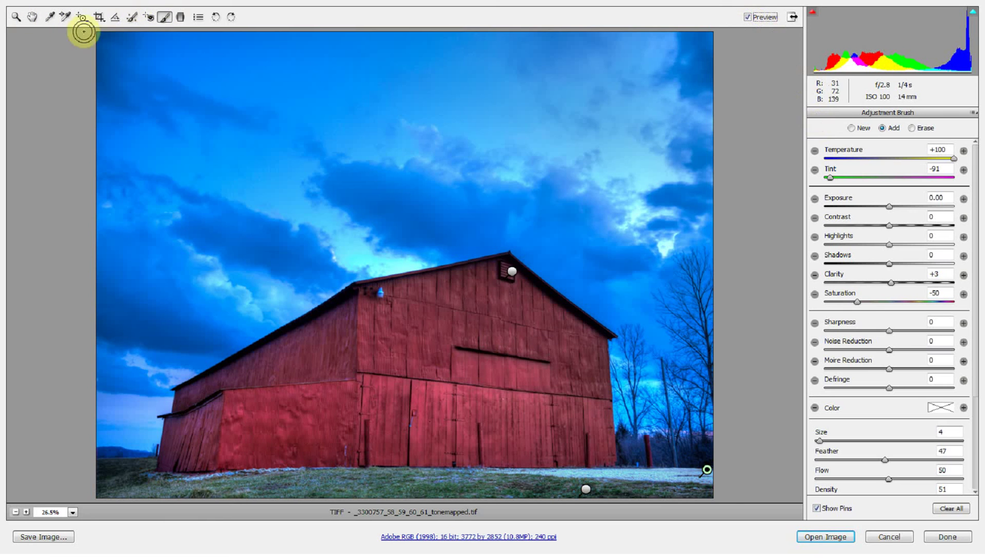
Switch to the Hand tool, show the Basic panel, and compare with Preview off and on.
{"action": "left_click", "coordinate": [32, 17]}
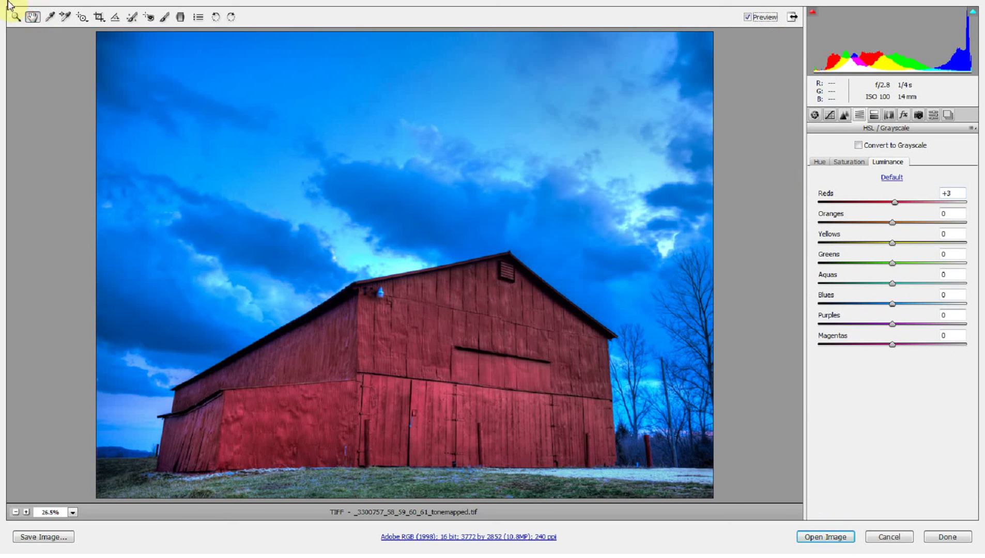
{"action": "left_click", "coordinate": [814, 115]}
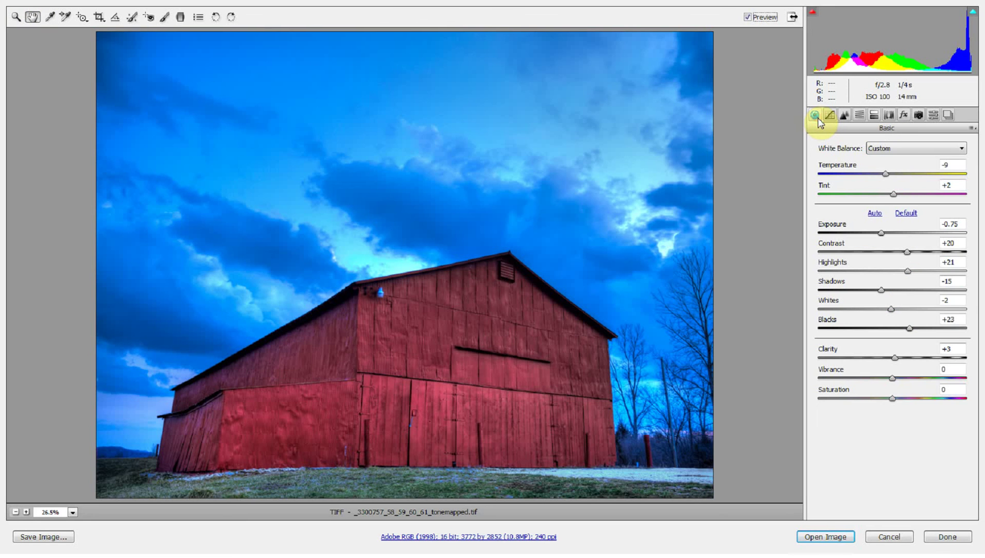
{"action": "left_click", "coordinate": [748, 18]}
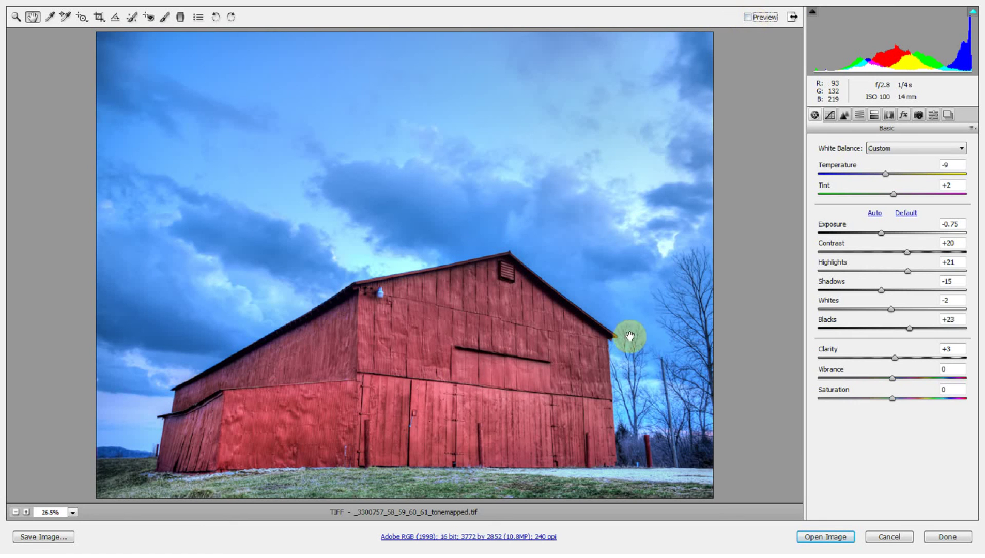
{"action": "left_click", "coordinate": [747, 17]}
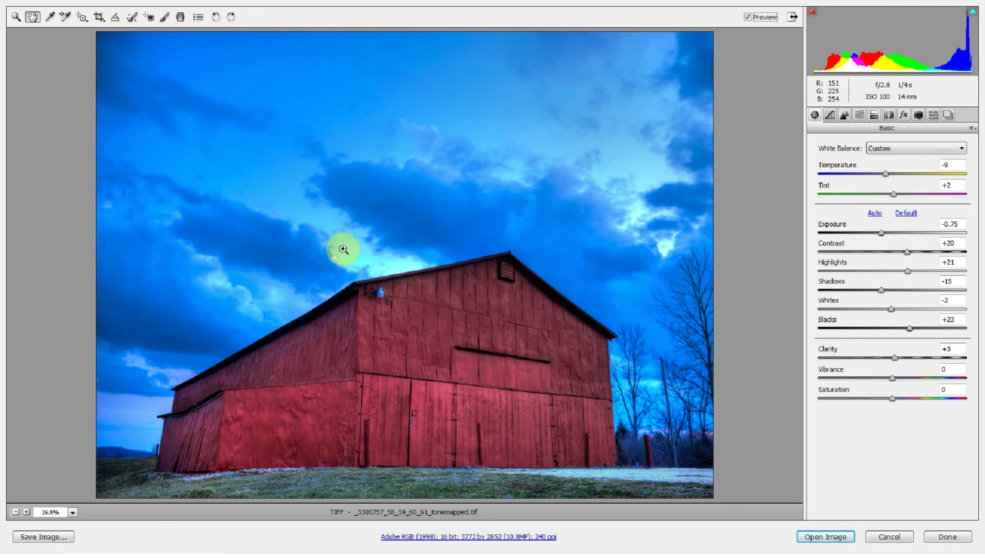
Zoom to 50% on the sky and push the Aquas luminance to one extreme.
{"action": "left_click_drag", "start_coordinate": [349, 242], "coordinate": [424, 276]}
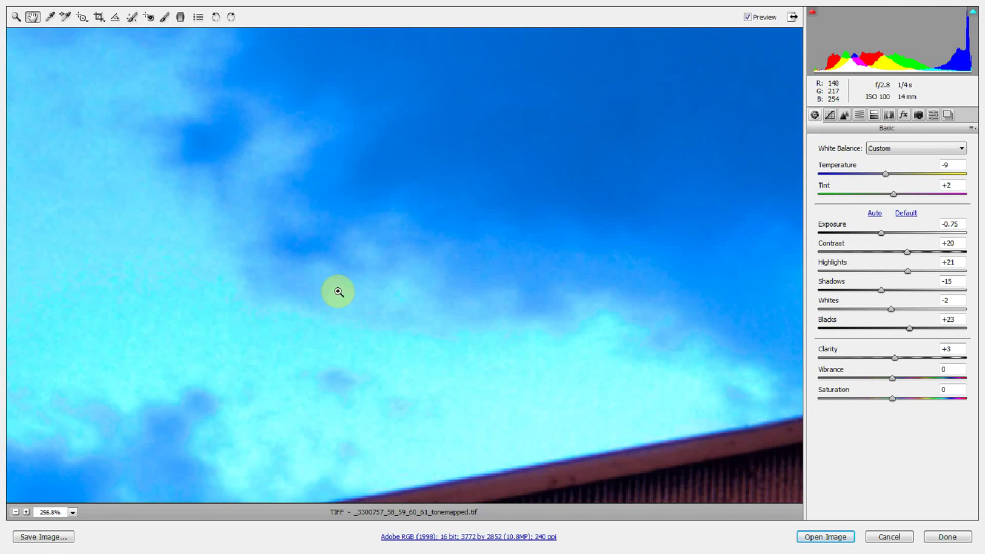
{"action": "right_click", "coordinate": [337, 291]}
{"action": "left_click", "coordinate": [368, 269]}
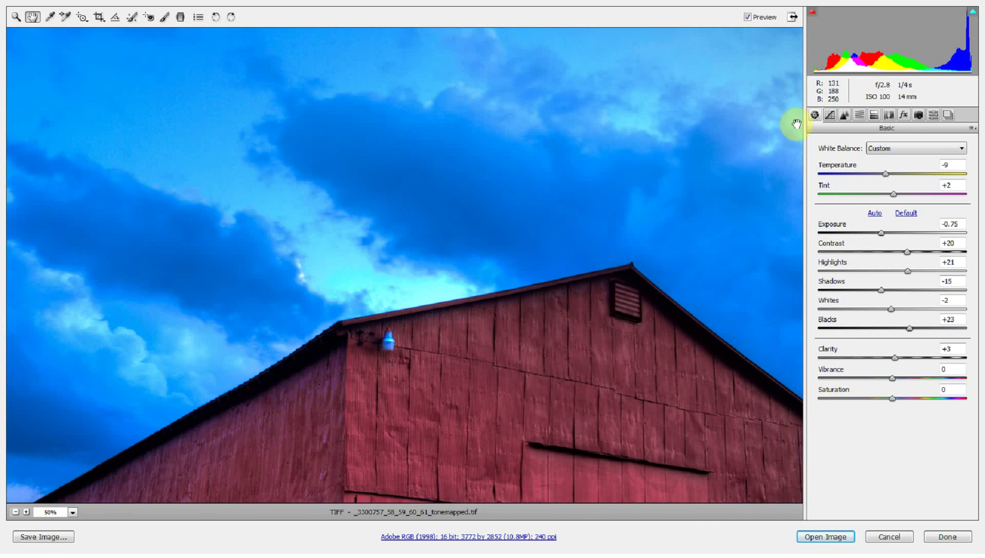
{"action": "left_click", "coordinate": [873, 117]}
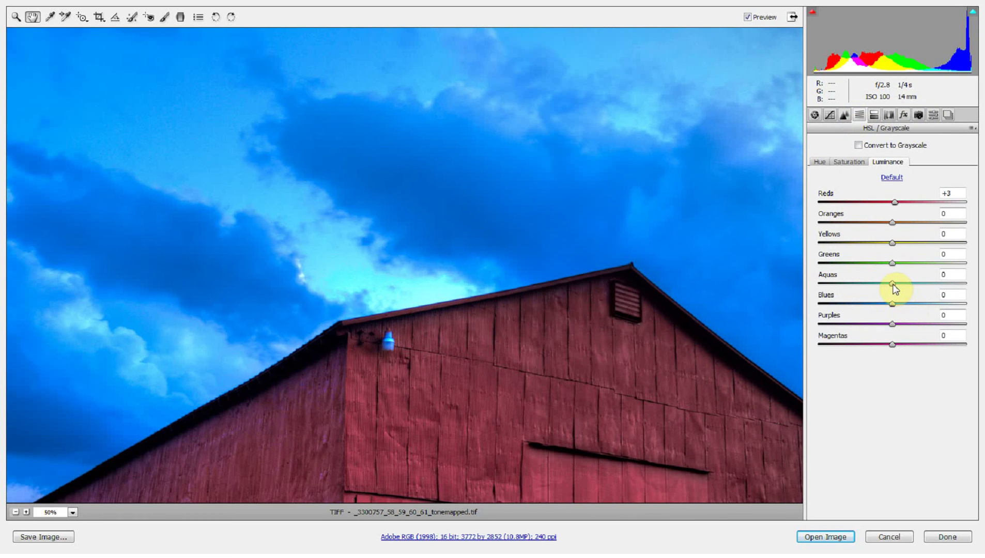
{"action": "left_click_drag", "start_coordinate": [893, 284], "coordinate": [800, 278]}
Fit the image in view, swing Aquas luminance to the other extreme, then fine-tune it.
{"action": "right_click", "coordinate": [581, 214]}
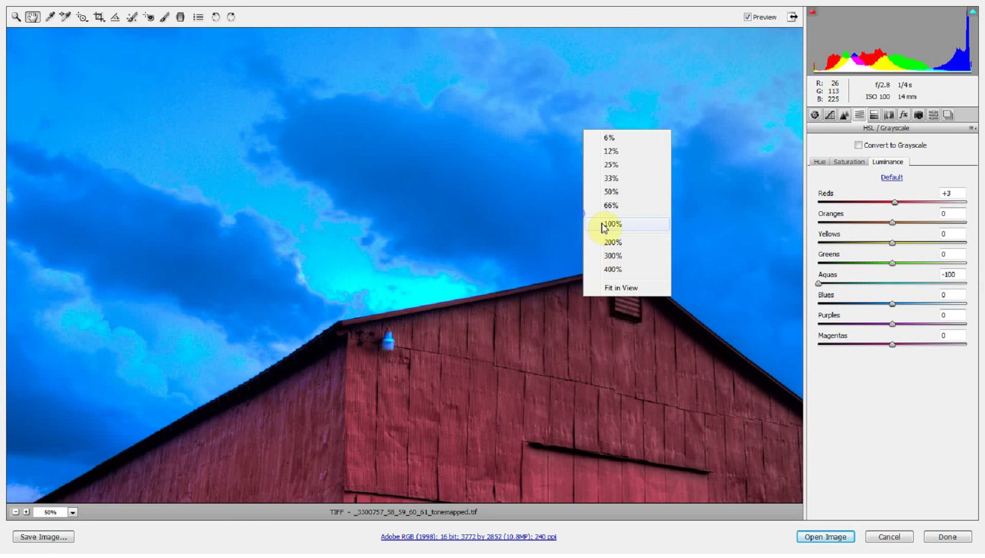
{"action": "left_click", "coordinate": [620, 288]}
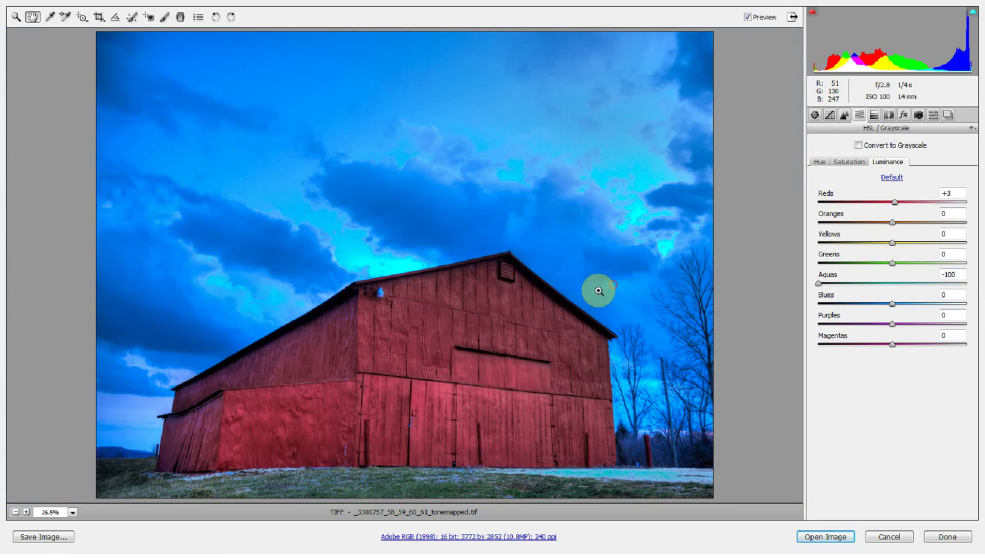
{"action": "left_click", "coordinate": [821, 284]}
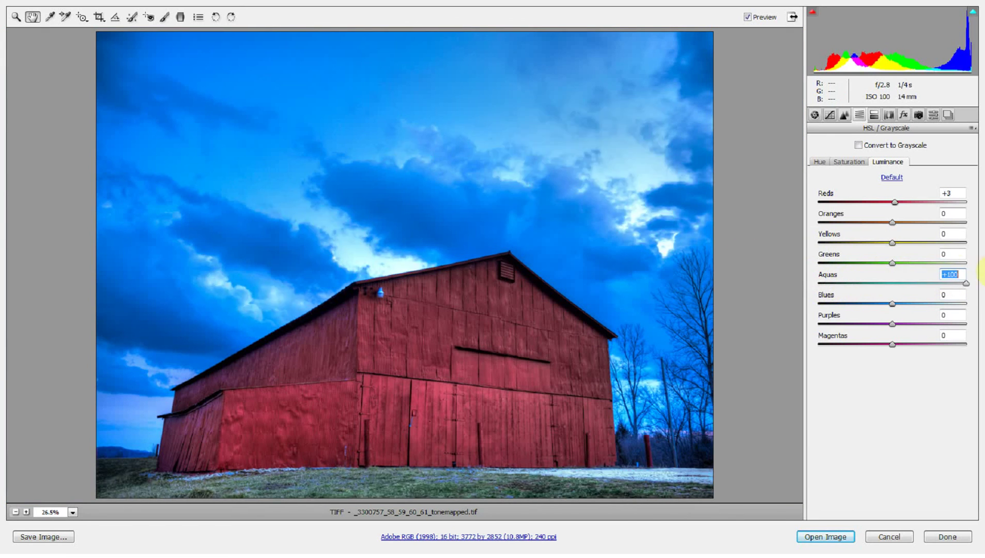
{"action": "left_click_drag", "start_coordinate": [917, 270], "coordinate": [959, 279]}
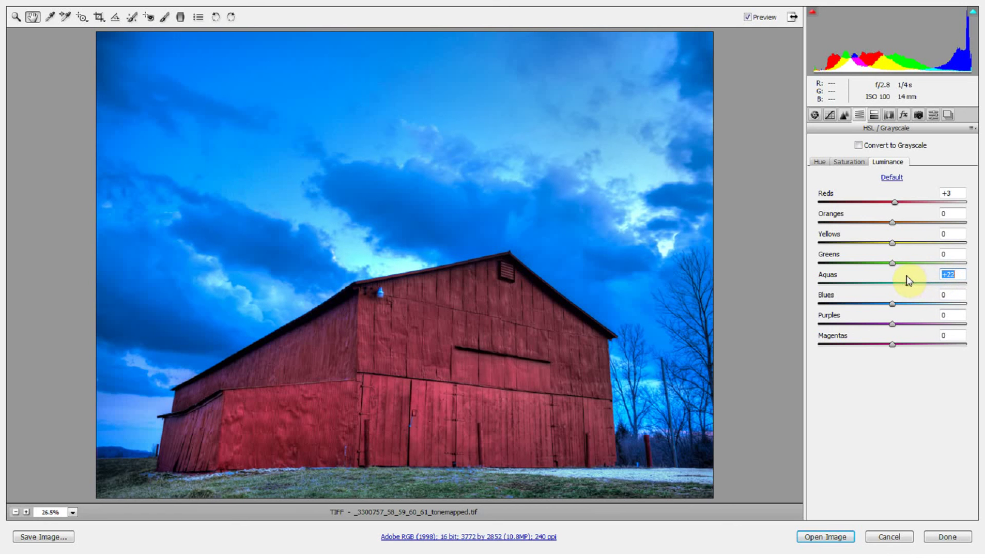
{"action": "left_click_drag", "start_coordinate": [910, 279], "coordinate": [888, 289]}
Set the Aquas hue to +93 in the HSL Hue tab.
{"action": "left_click", "coordinate": [819, 162]}
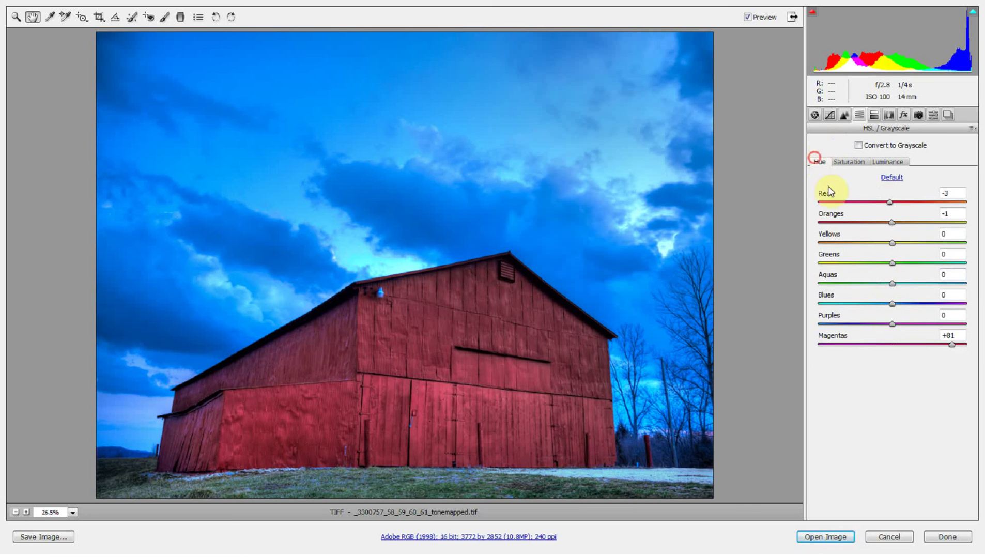
{"action": "left_click_drag", "start_coordinate": [892, 283], "coordinate": [965, 284]}
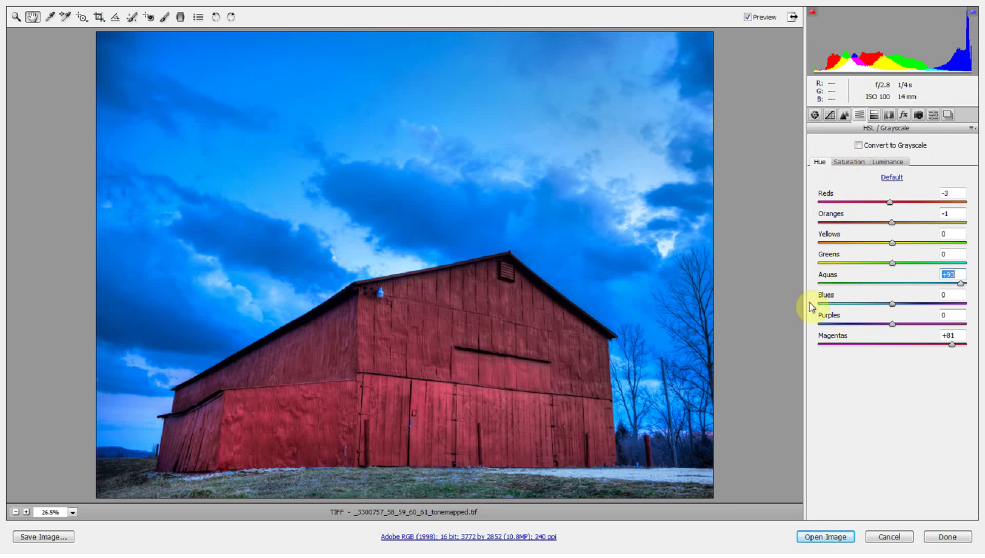
{"action": "left_click", "coordinate": [566, 280]}
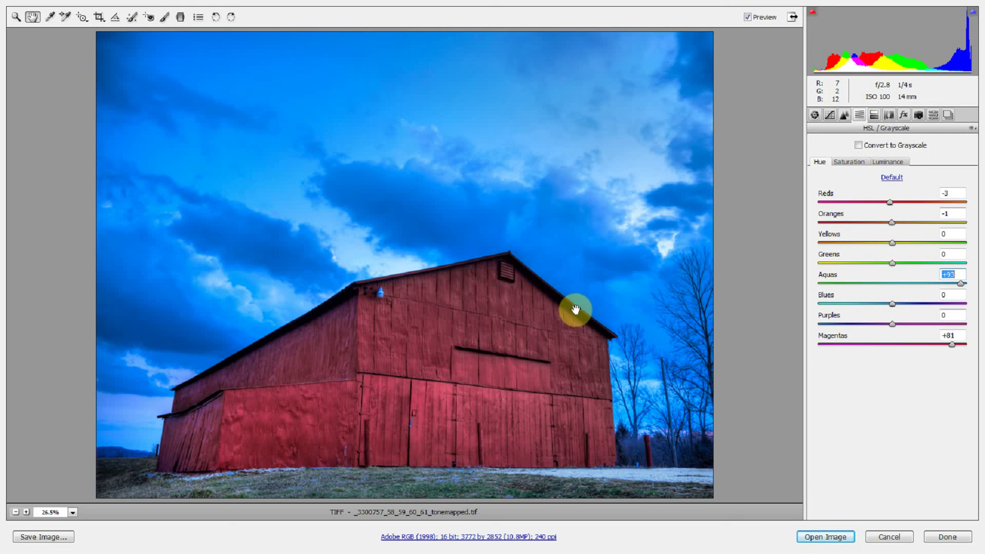